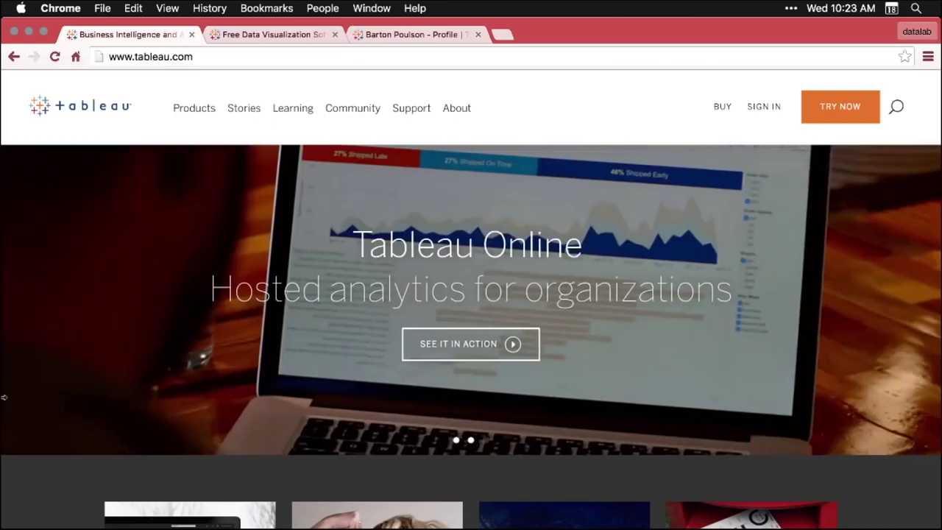
Open the Tableau Public page from the website's product list and look over its contents.
mouse_move(199, 110)
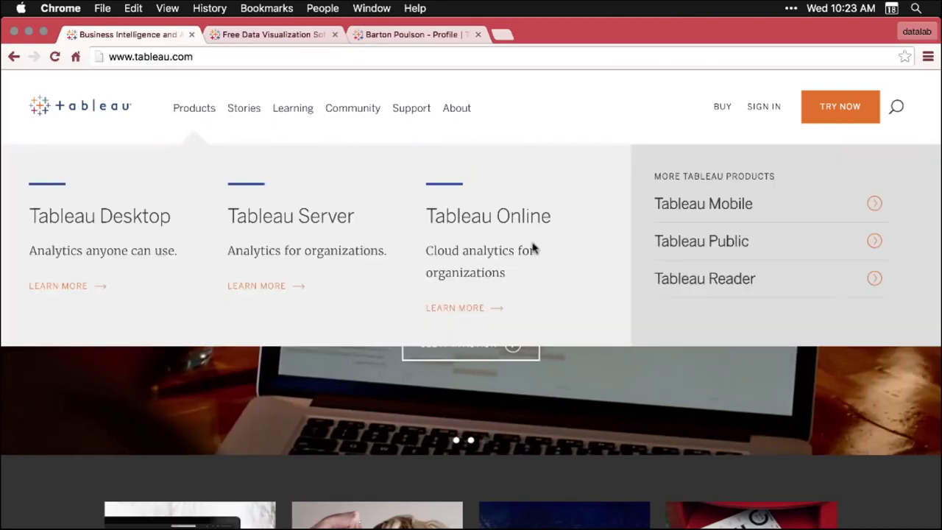
click(741, 245)
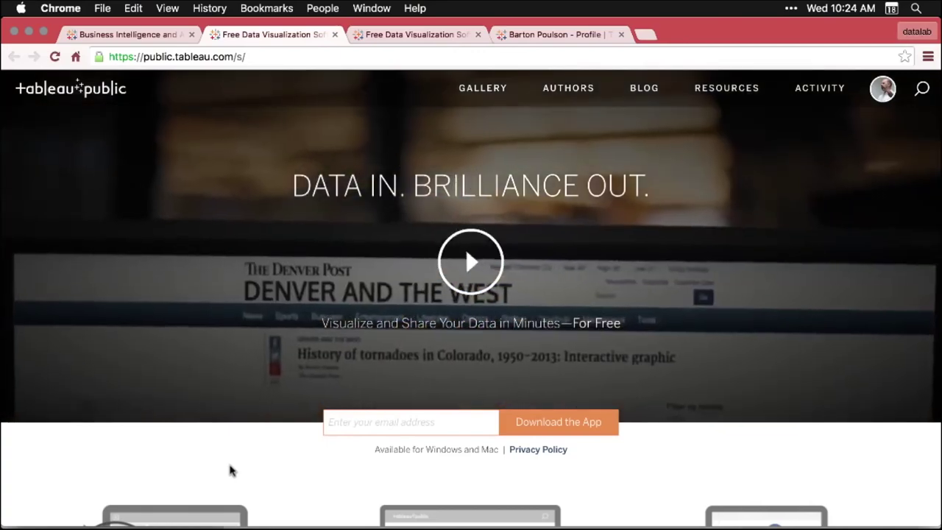
scroll(230, 471, down, 5)
scroll(230, 470, down, 2)
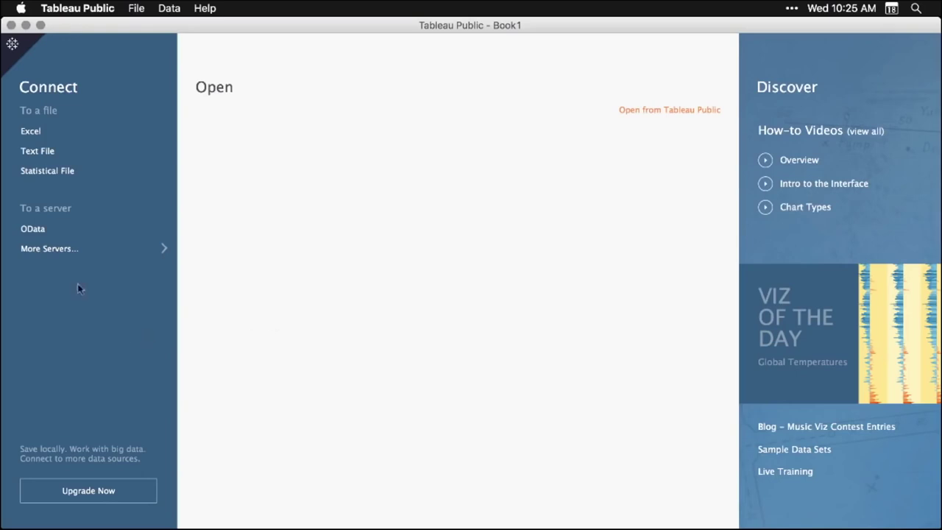
Connect to the Excel workbook DS03_2_2_TableauPublic.xlsx on the Desktop.
click(31, 132)
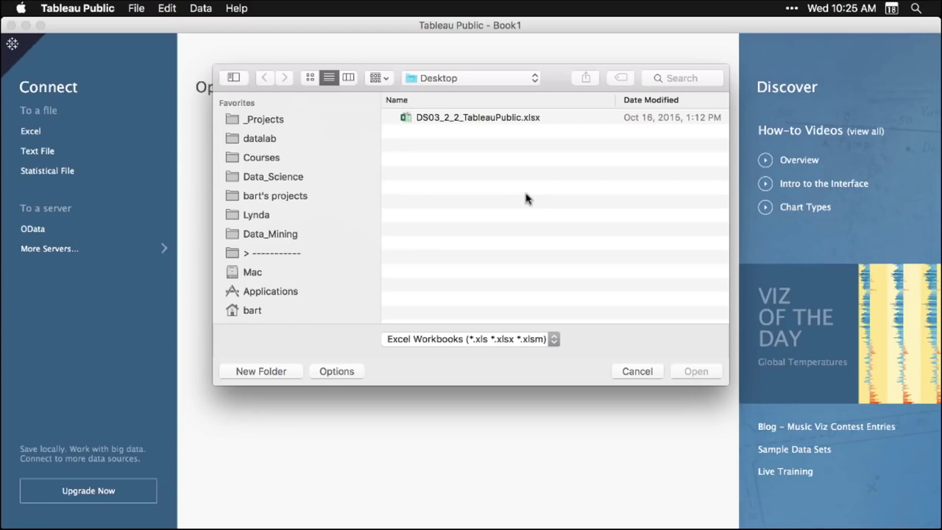
click(498, 120)
click(696, 372)
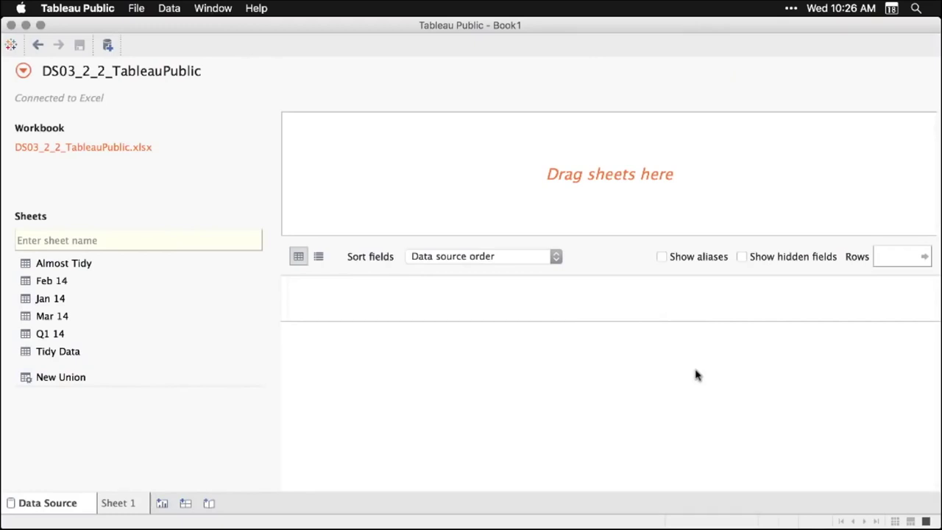
Add the Tidy Data sheet to the data source and look over its rows and the Sales column's options.
click(60, 353)
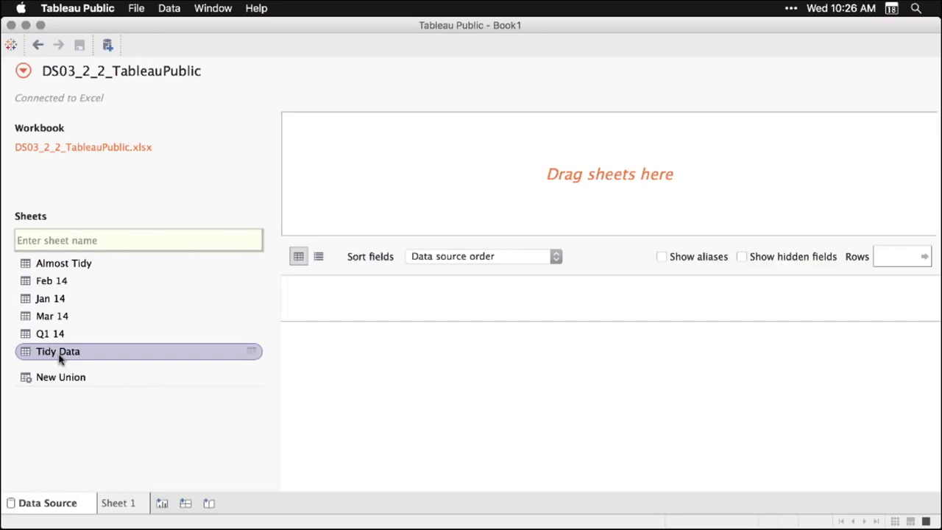
drag(60, 357, 456, 178)
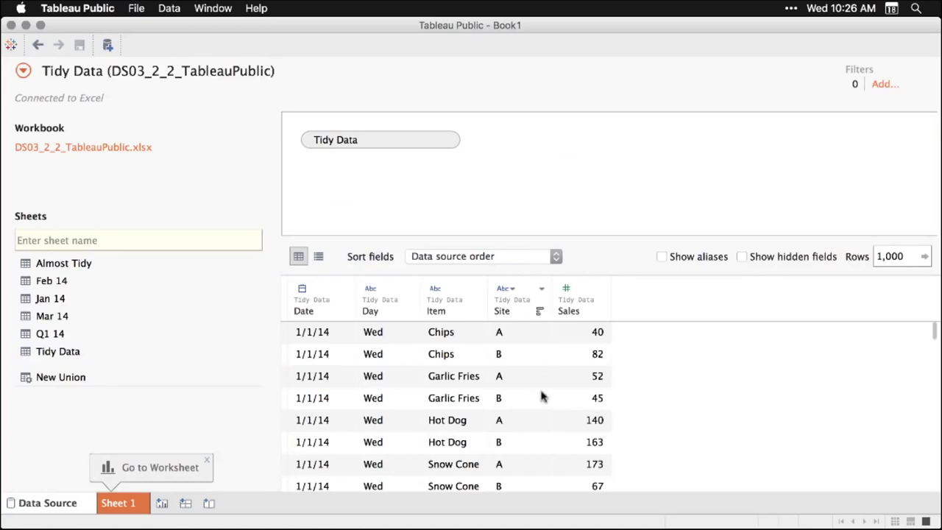
scroll(541, 397, down, 5)
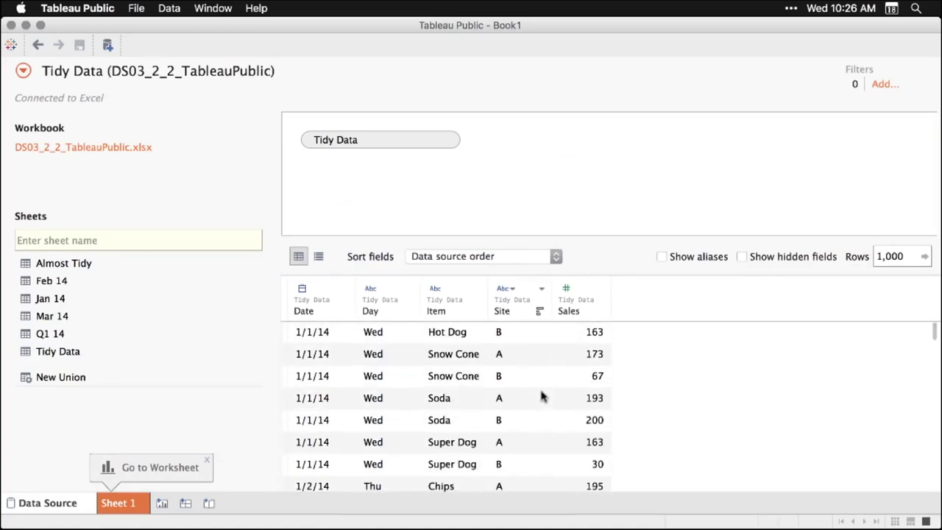
scroll(540, 397, up, 5)
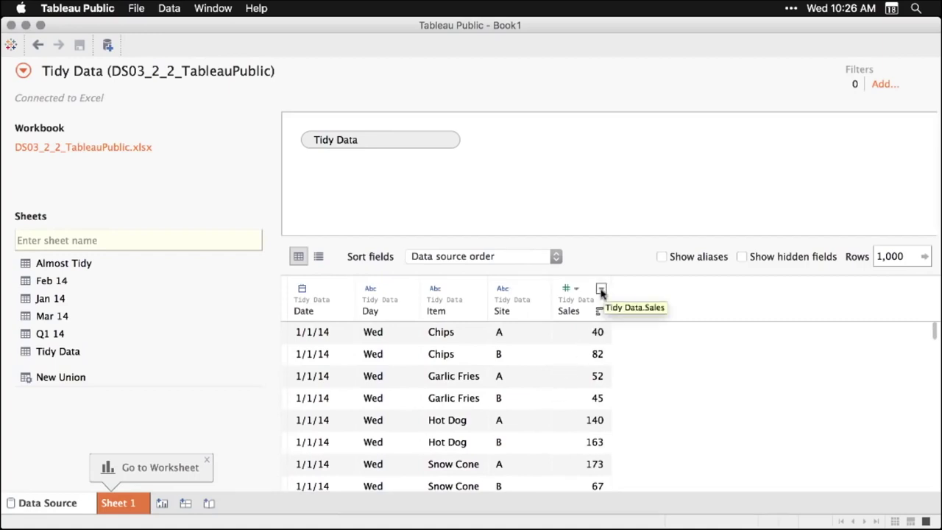
click(600, 289)
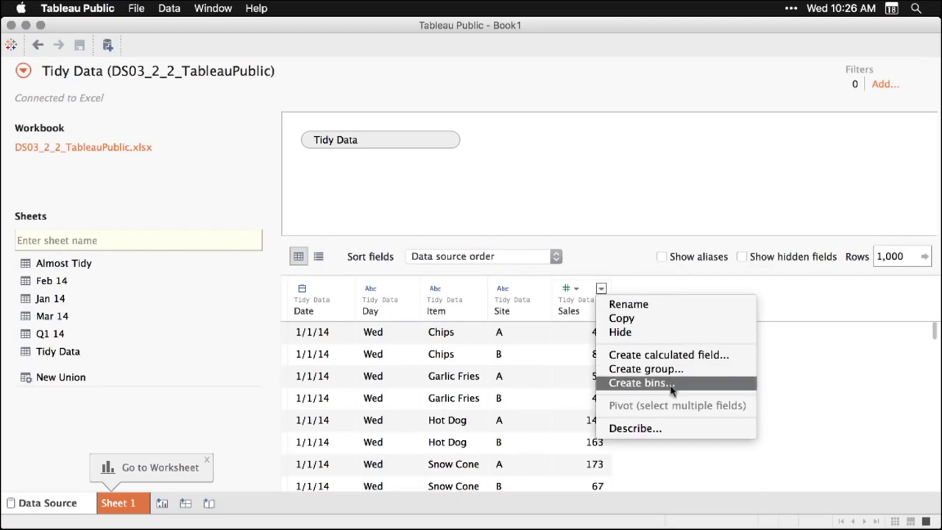
click(814, 302)
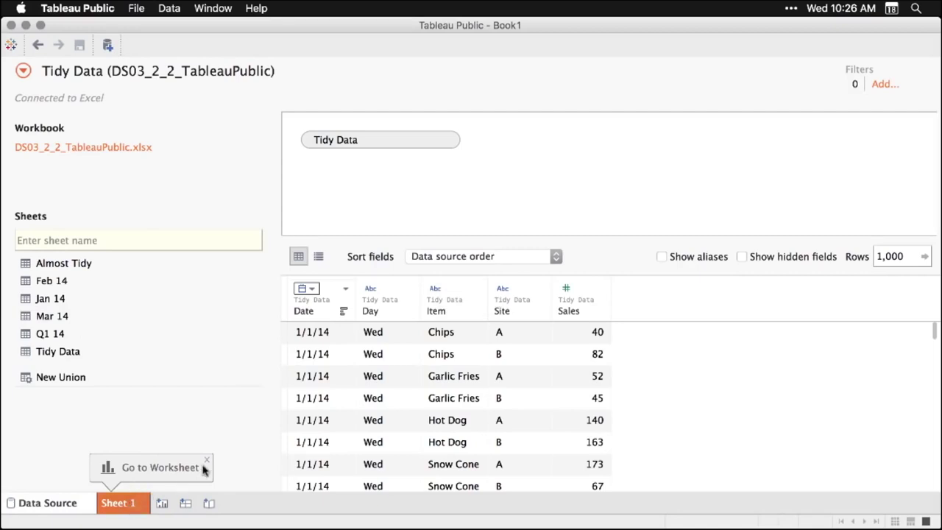
Go to the Sheet 1 worksheet and place the Sales measure in the body of the view.
click(133, 504)
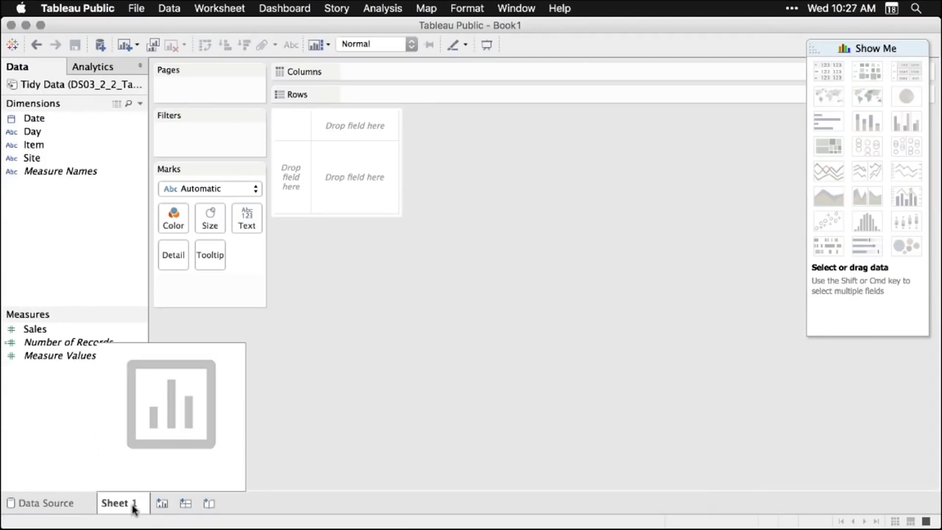
key(super+alt+2)
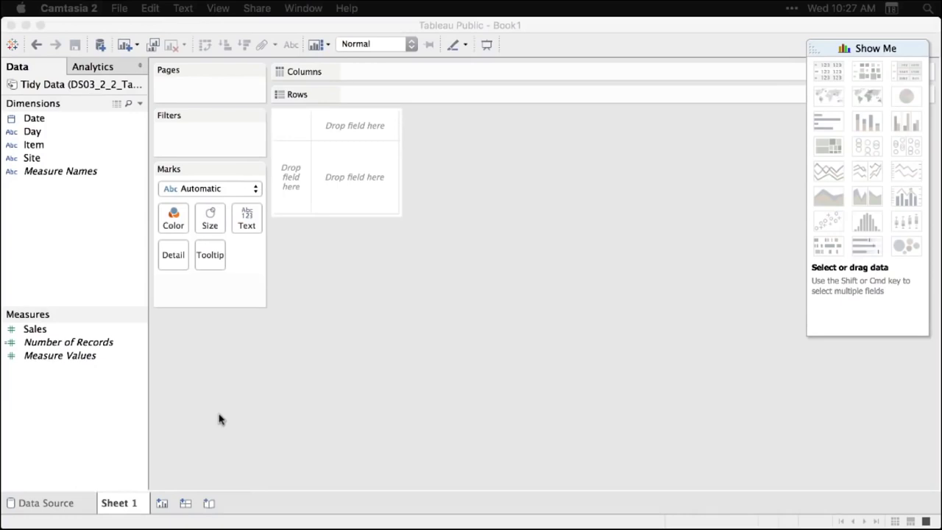
click(35, 330)
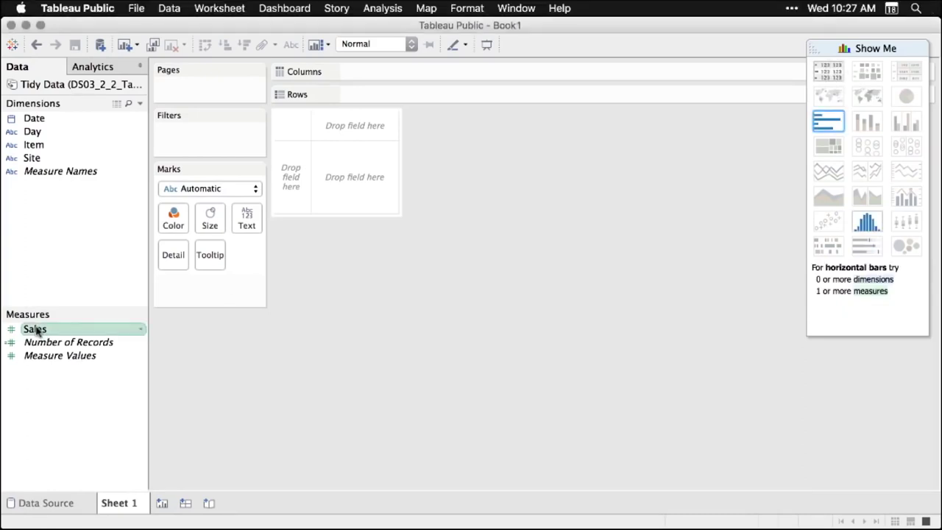
drag(35, 330, 353, 176)
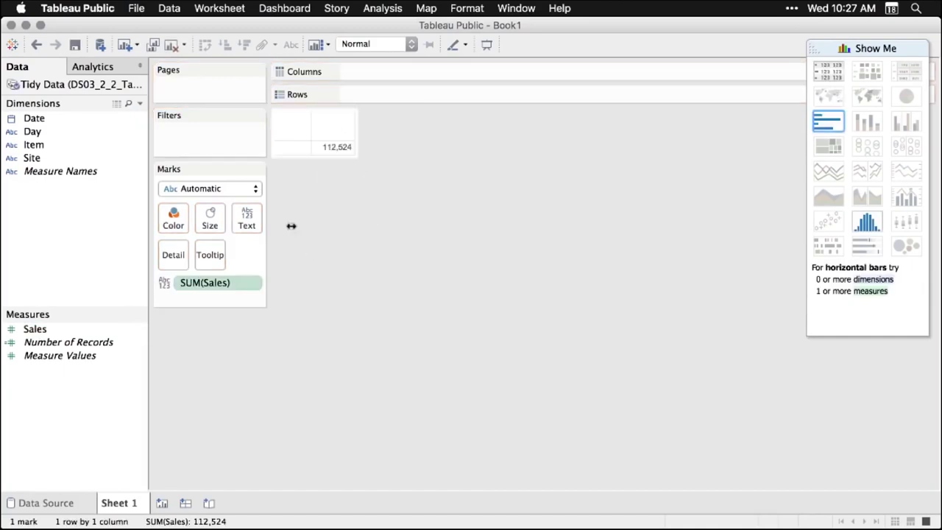
mouse_move(347, 154)
Put the Item dimension on the rows and the Date dimension on the columns of the sales table.
click(38, 146)
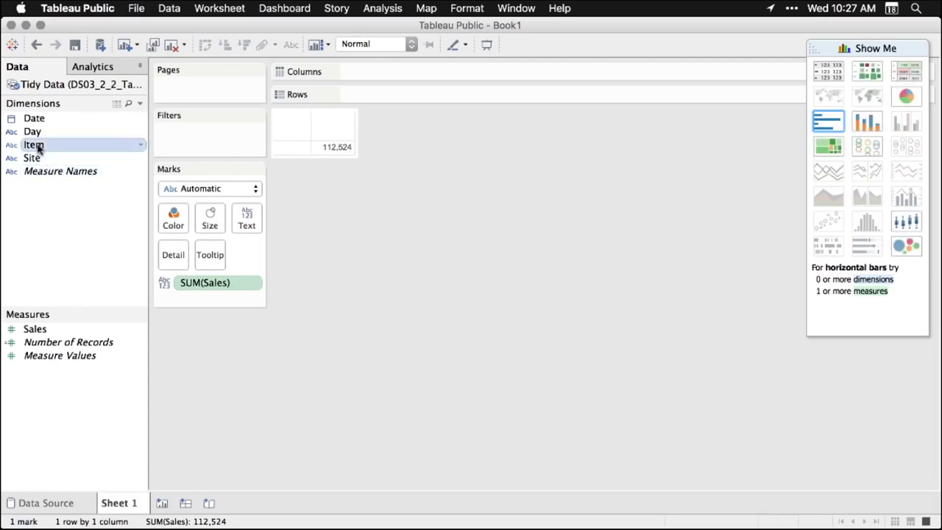
drag(38, 146, 377, 98)
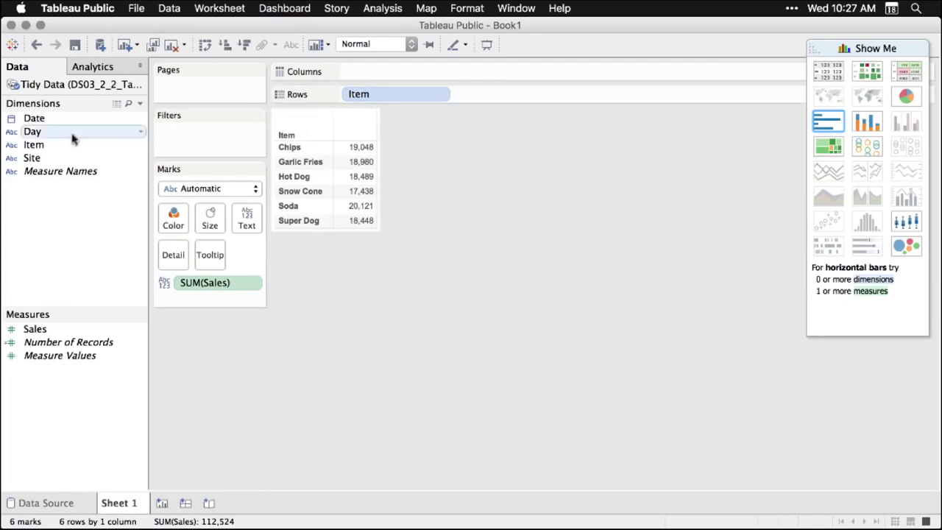
click(32, 123)
drag(33, 124, 365, 76)
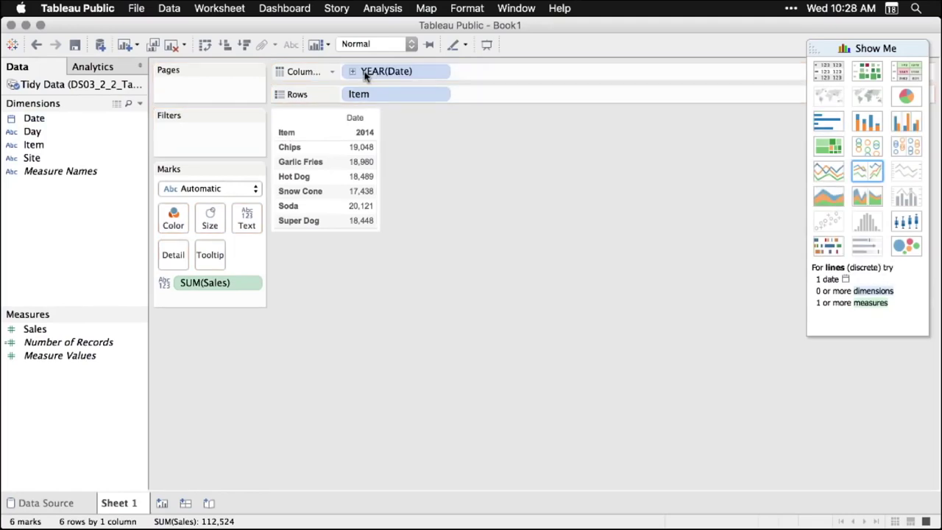
Try grouping the Date columns by quarter and by continuous day.
click(439, 74)
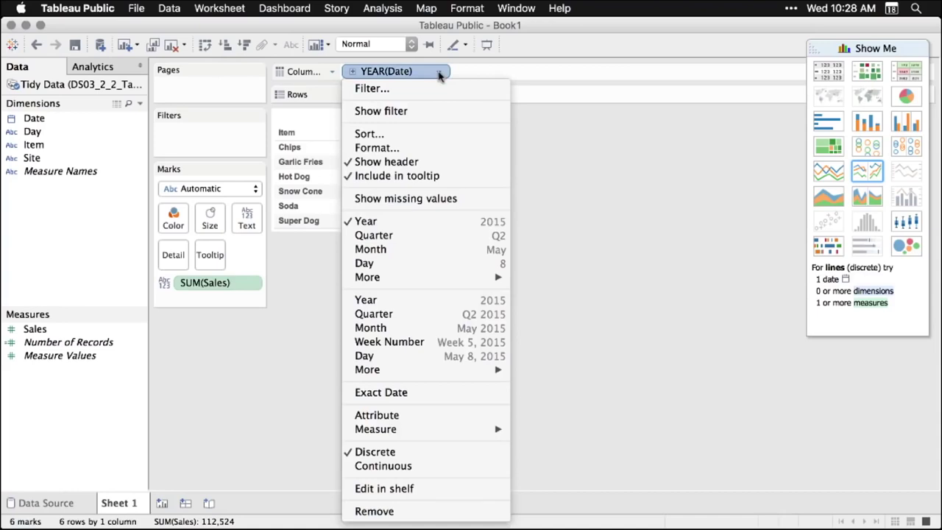
click(441, 236)
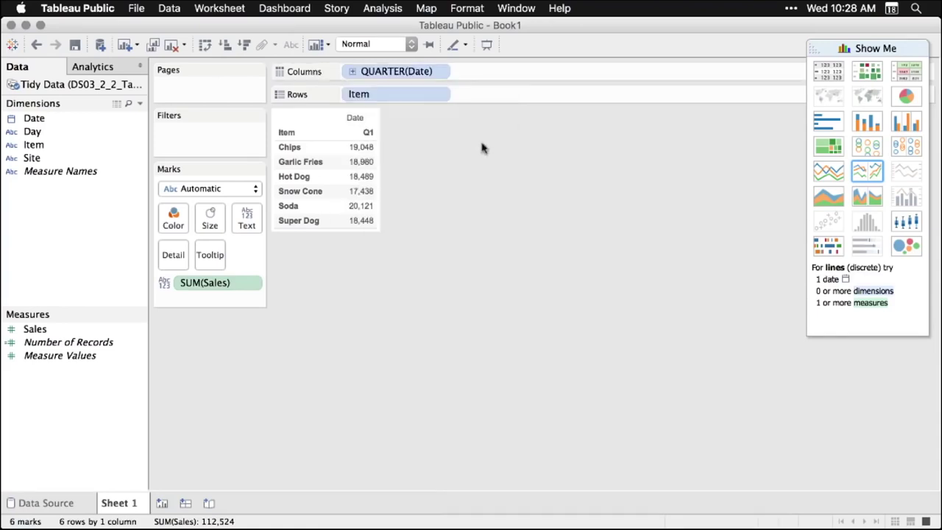
click(439, 71)
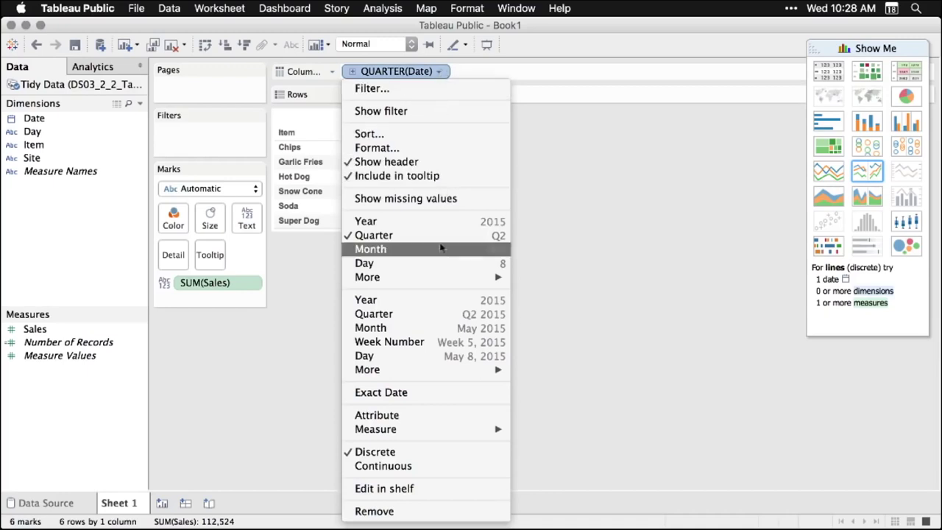
click(453, 358)
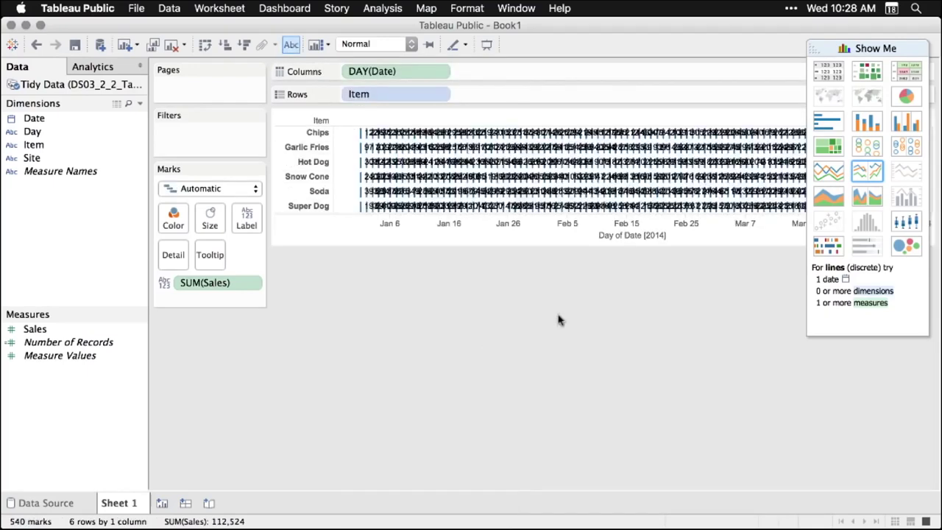
Group the Date columns by continuous week number and display the weekly sales as a line chart.
click(442, 72)
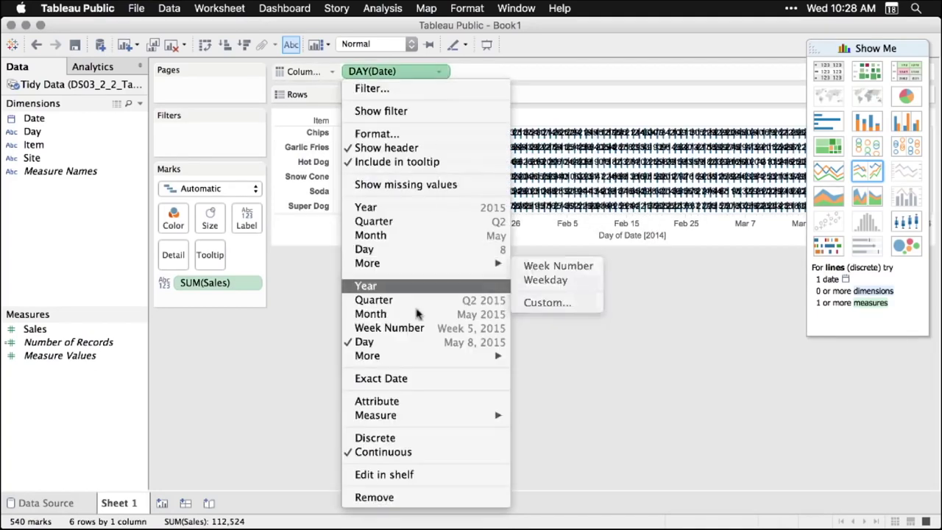
click(418, 328)
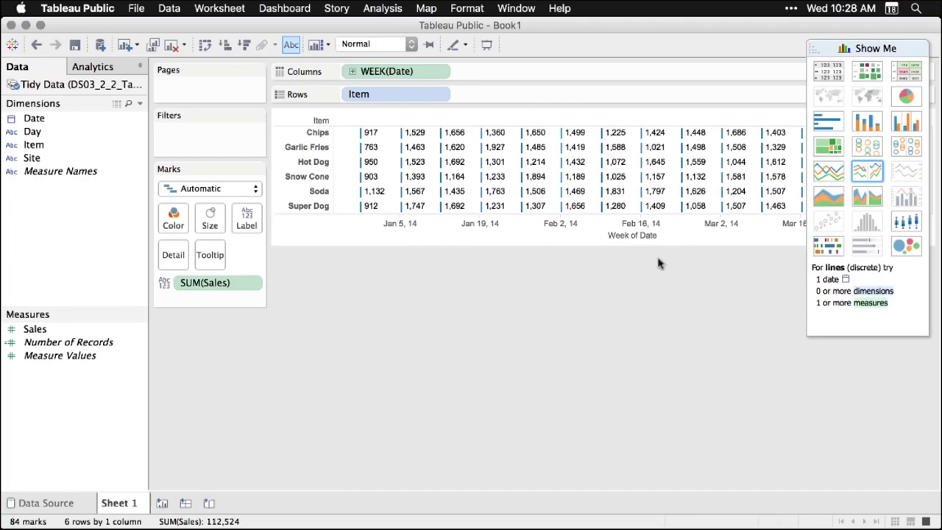
click(831, 172)
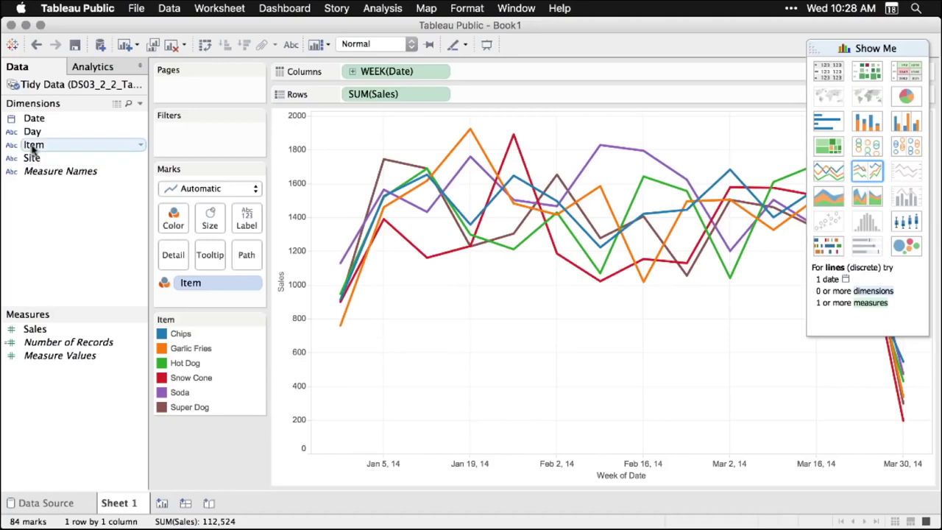
Split the line chart into a separate row for each Item and color the lines by Site.
drag(33, 148, 352, 95)
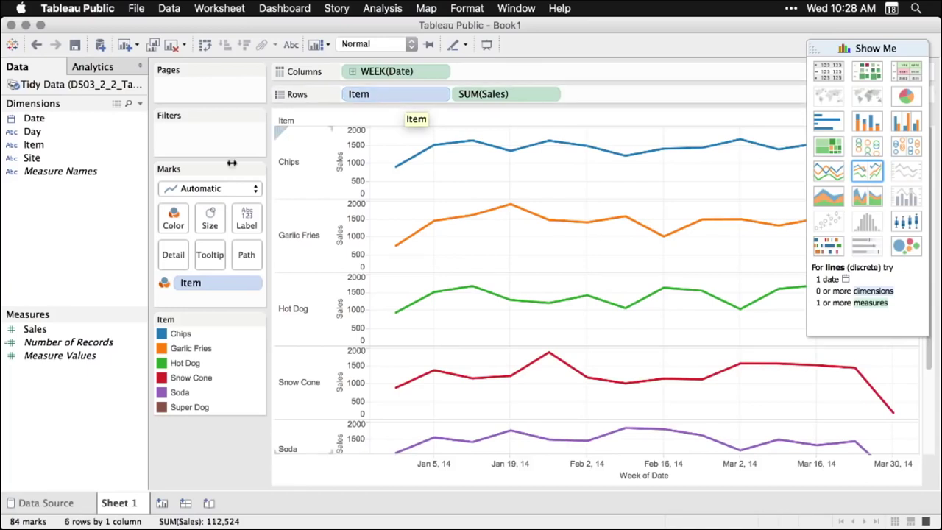
click(33, 160)
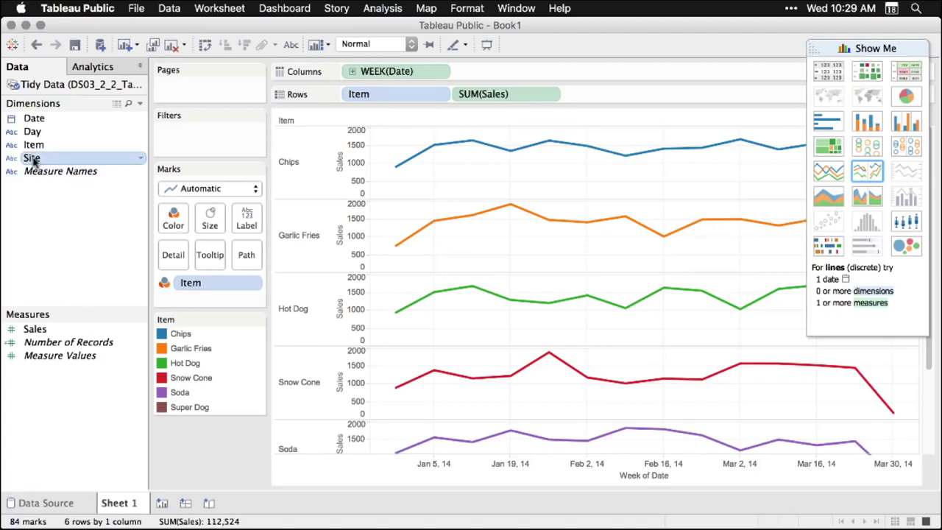
drag(33, 162, 203, 273)
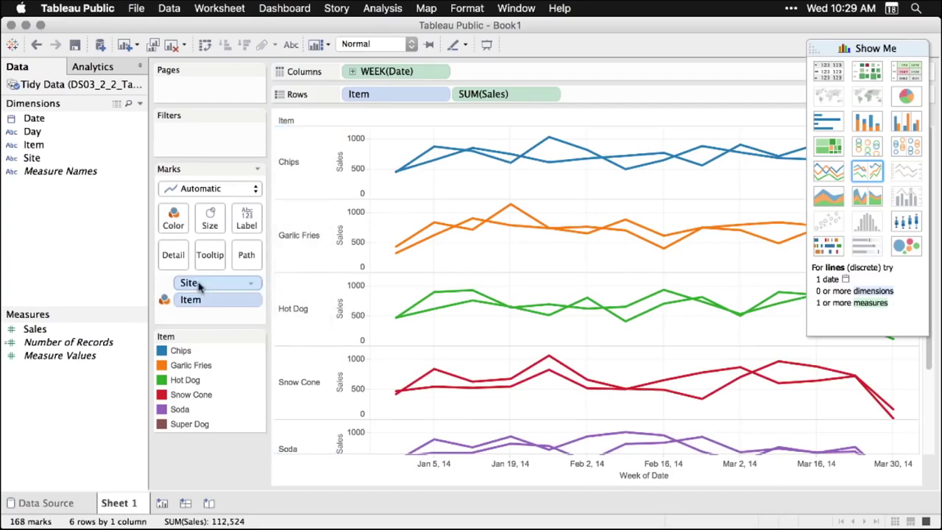
drag(198, 285, 176, 219)
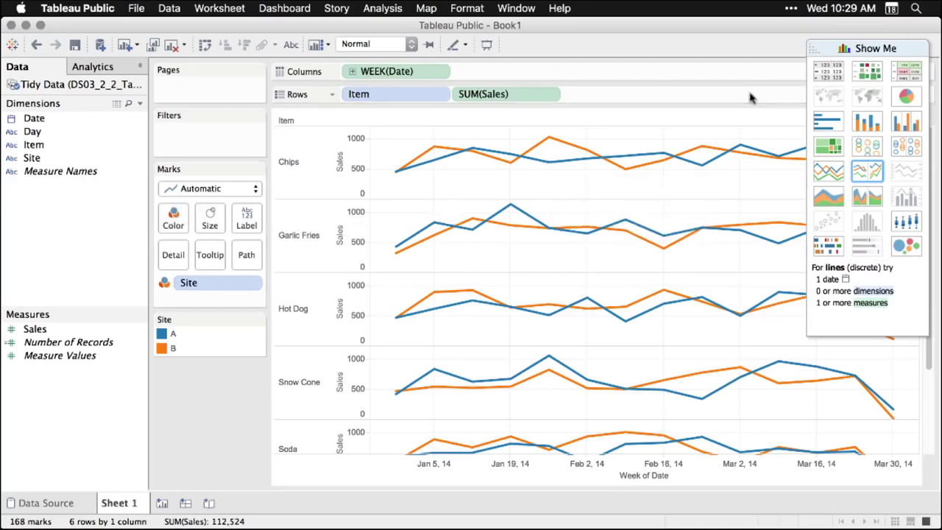
Add an average sales line to each item's pane and look over the item charts.
click(95, 67)
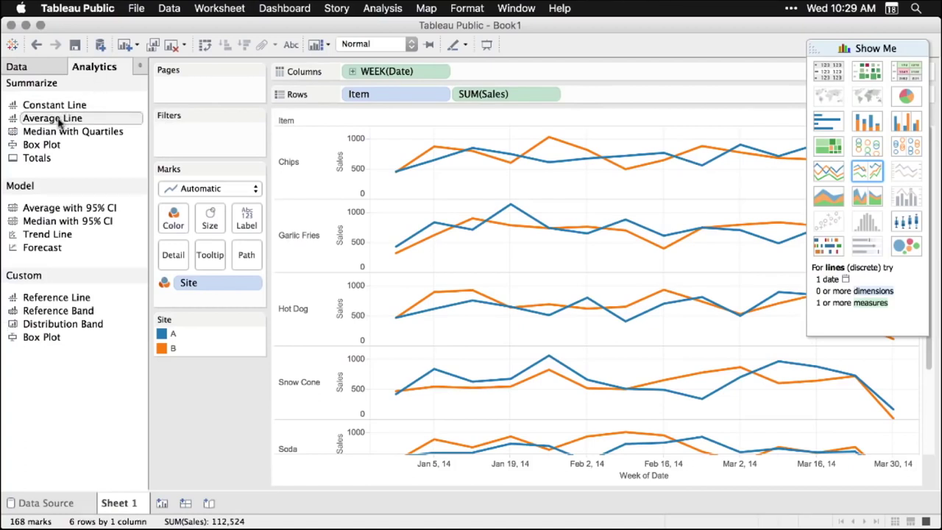
drag(61, 125, 459, 153)
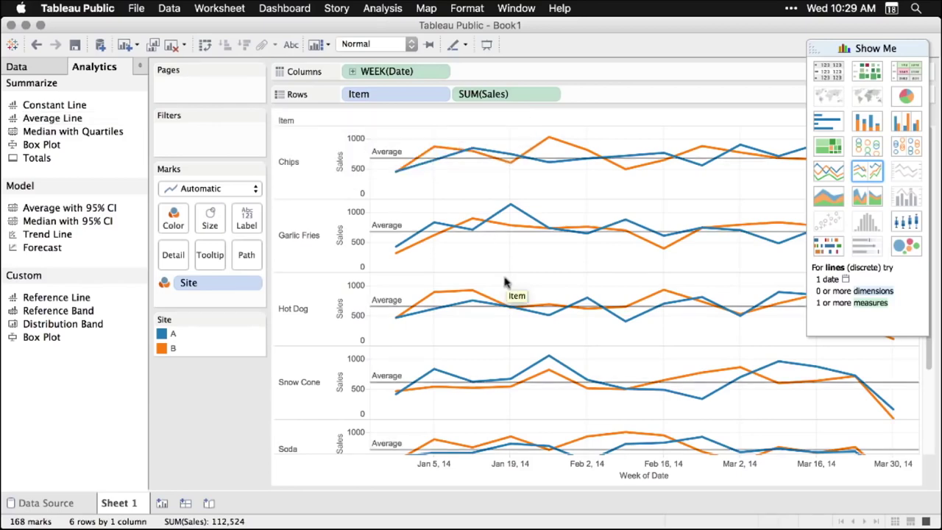
scroll(486, 309, down, 5)
scroll(486, 309, up, 2)
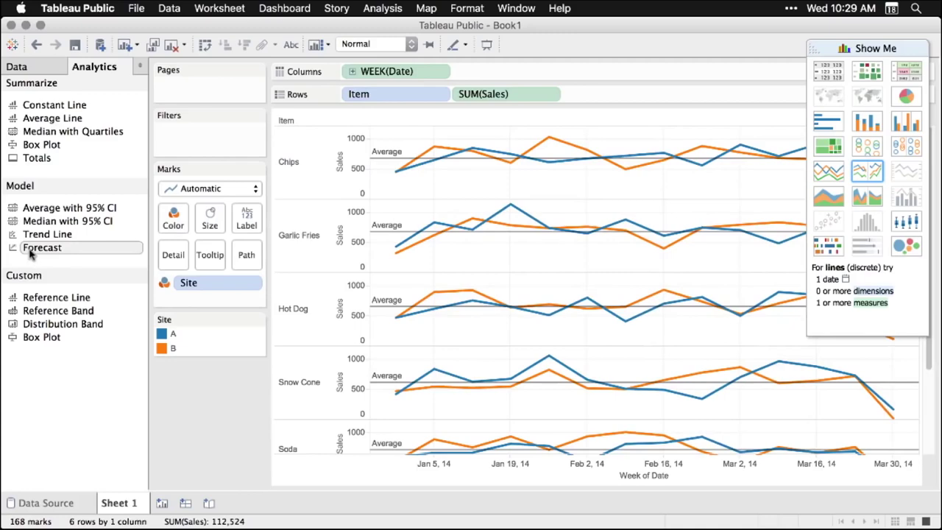
Add a forecast to the weekly sales lines and undock the Show Me palette as a floating window.
drag(29, 252, 415, 136)
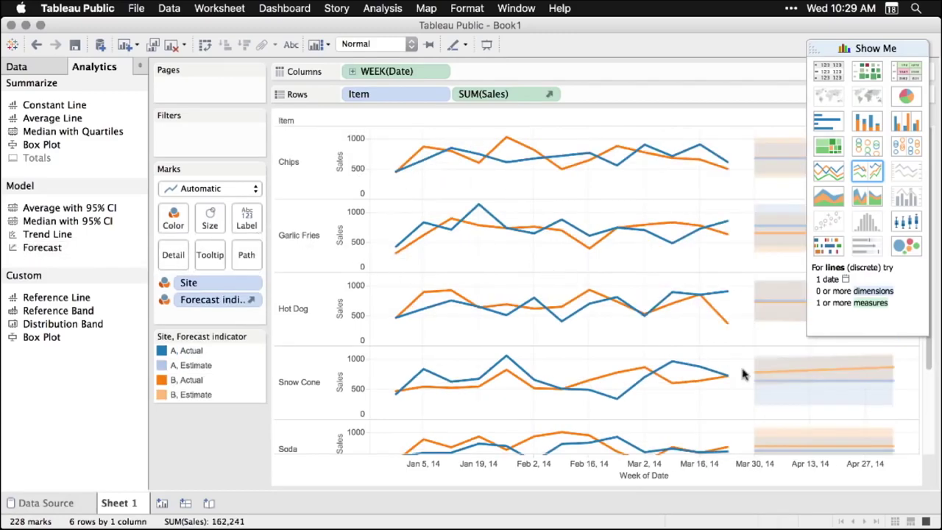
drag(813, 47, 368, 197)
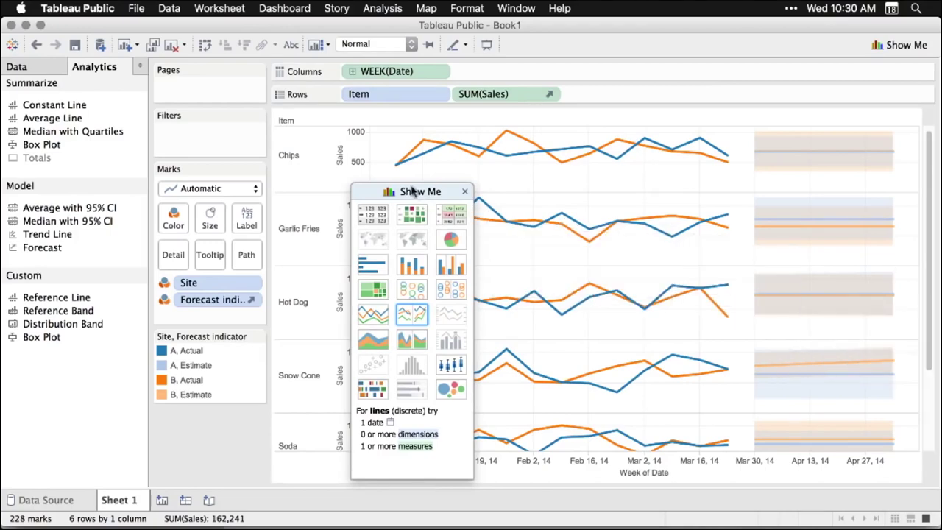
drag(412, 193, 865, 68)
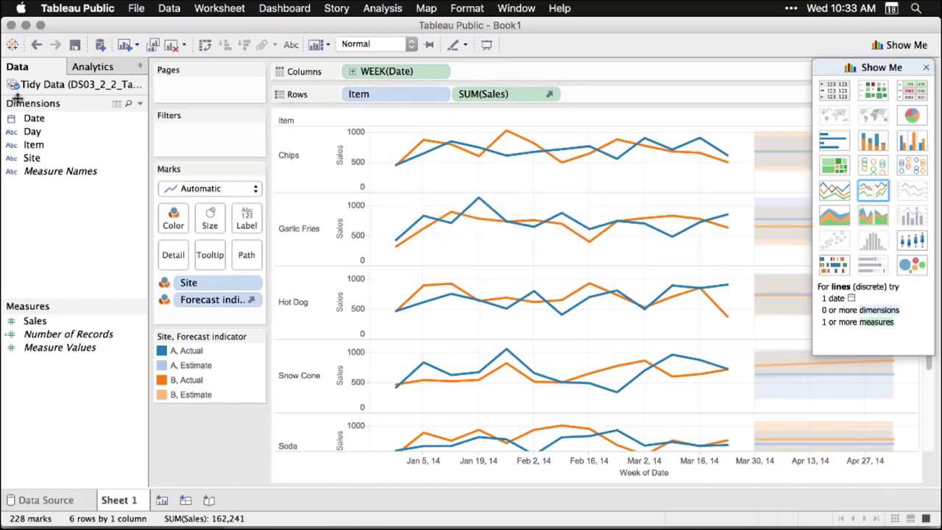
Start saving the workbook and sign in to Tableau Public with the account e-mail and password.
click(76, 44)
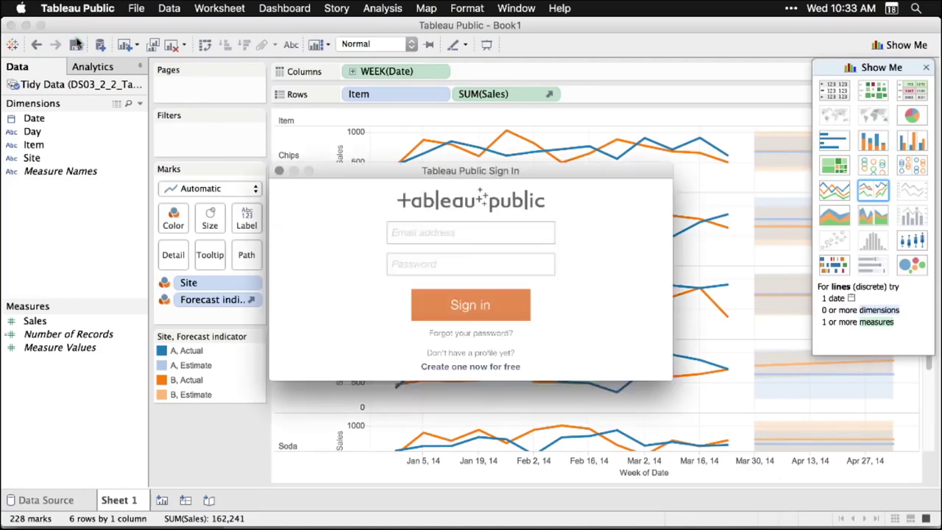
key(super+v)
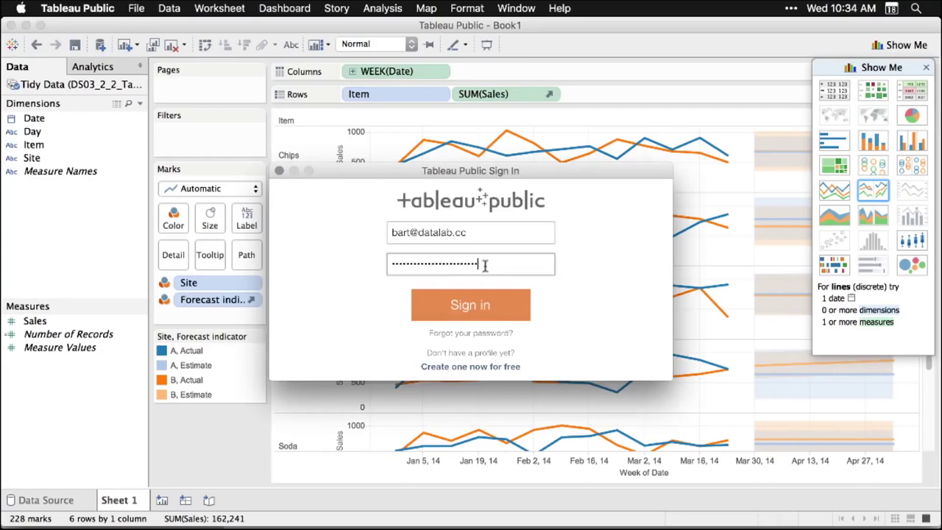
click(475, 313)
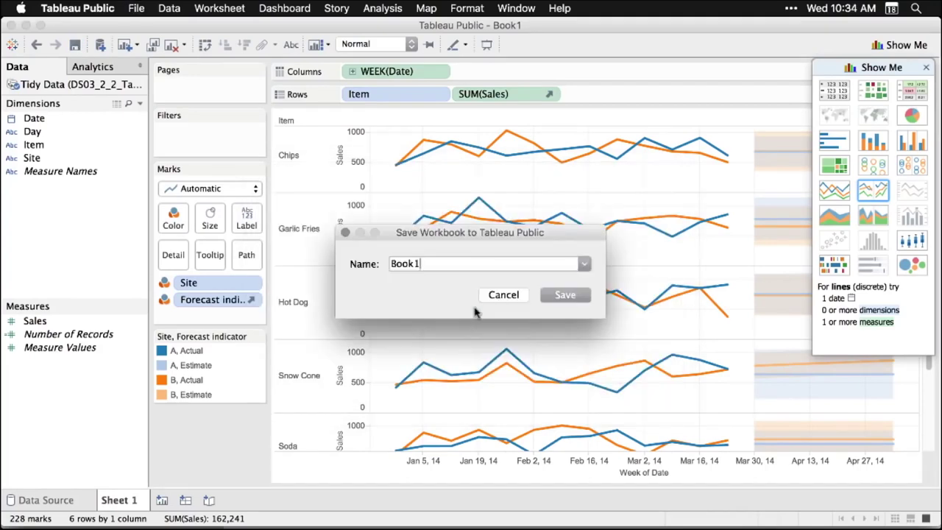
Name the workbook DS03_2_2_TableauPublic and save it to Tableau Public.
drag(420, 269, 366, 263)
text(DS03_2_2_TableauPublic)
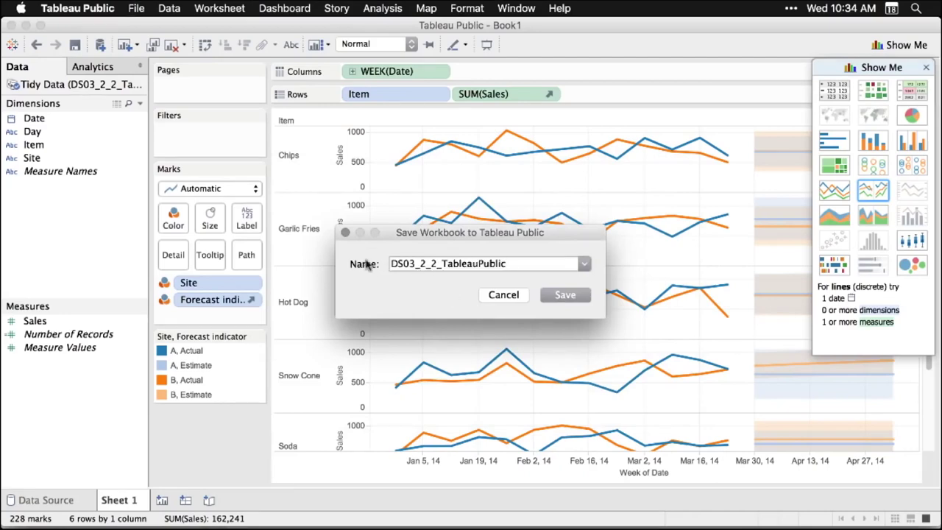
click(570, 297)
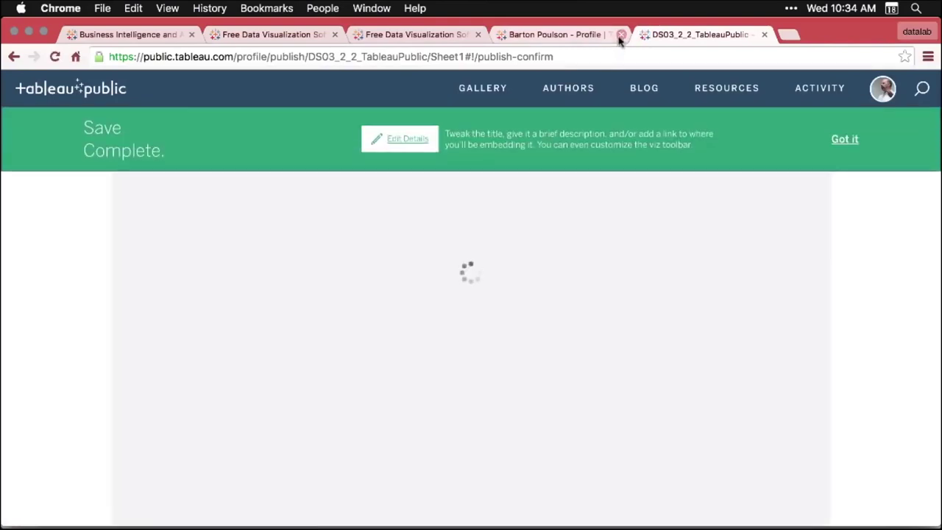
Close the author profile page in the browser and look over the published sales charts for all items.
click(620, 35)
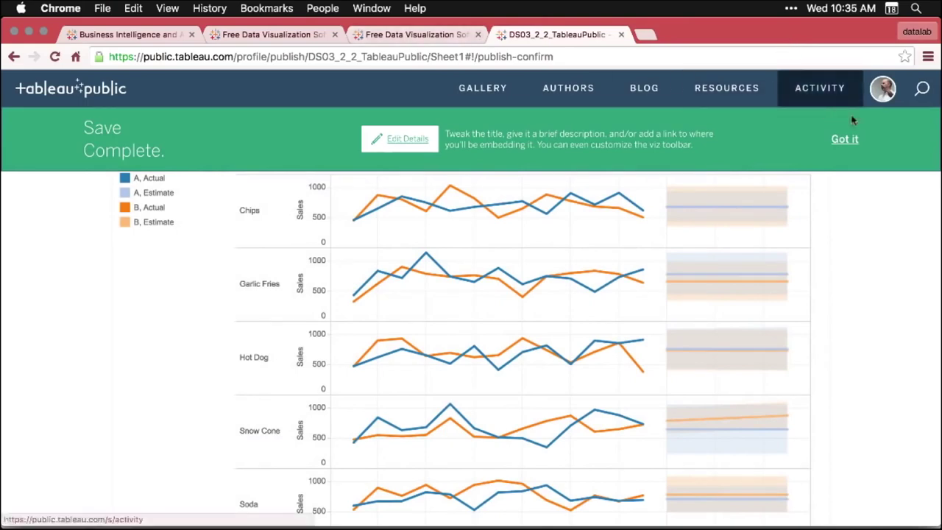
click(886, 89)
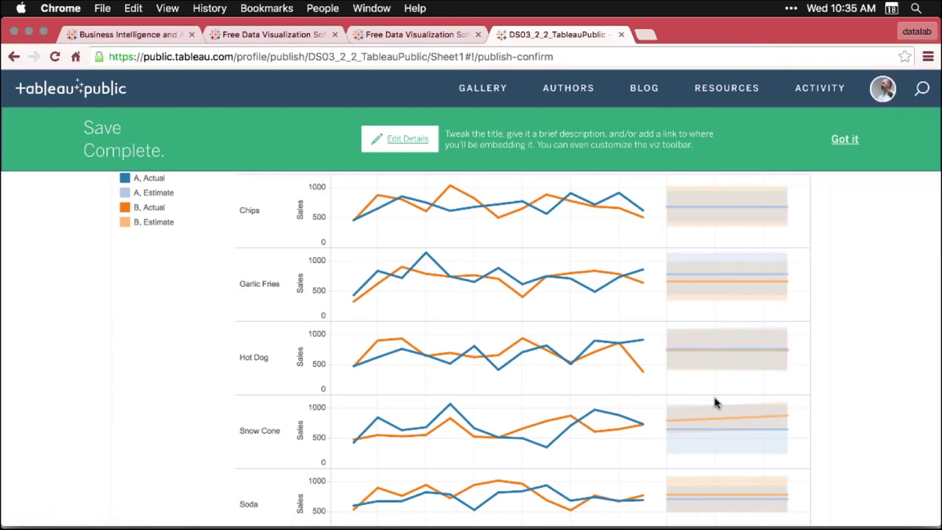
scroll(556, 388, down, 10)
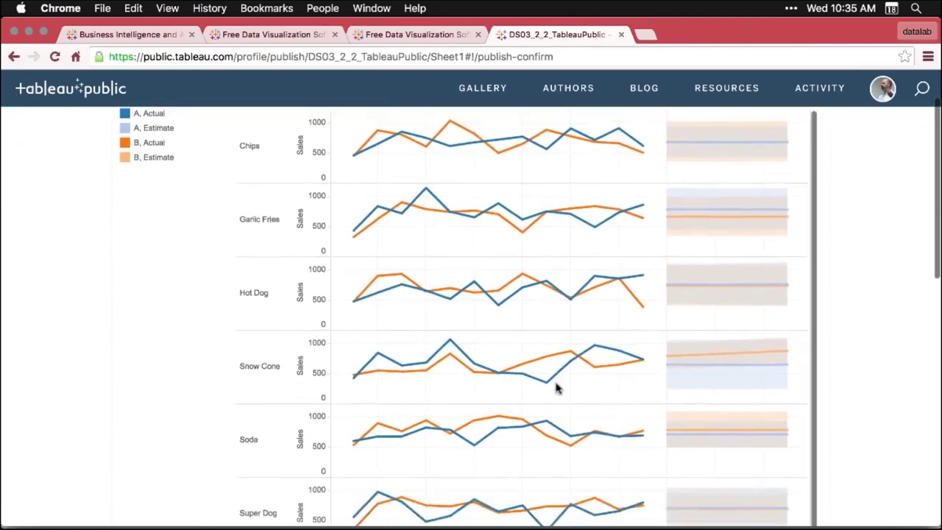
scroll(556, 389, up, 7)
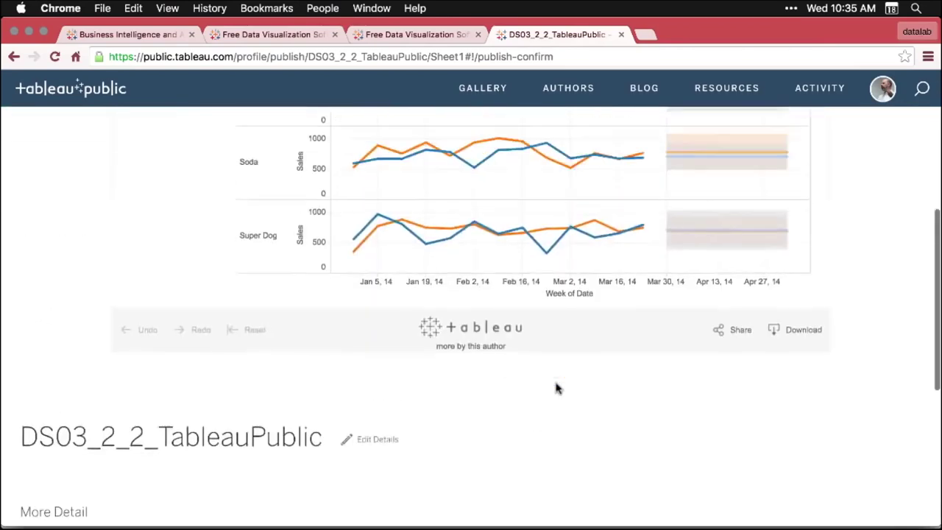
scroll(556, 389, up, 1)
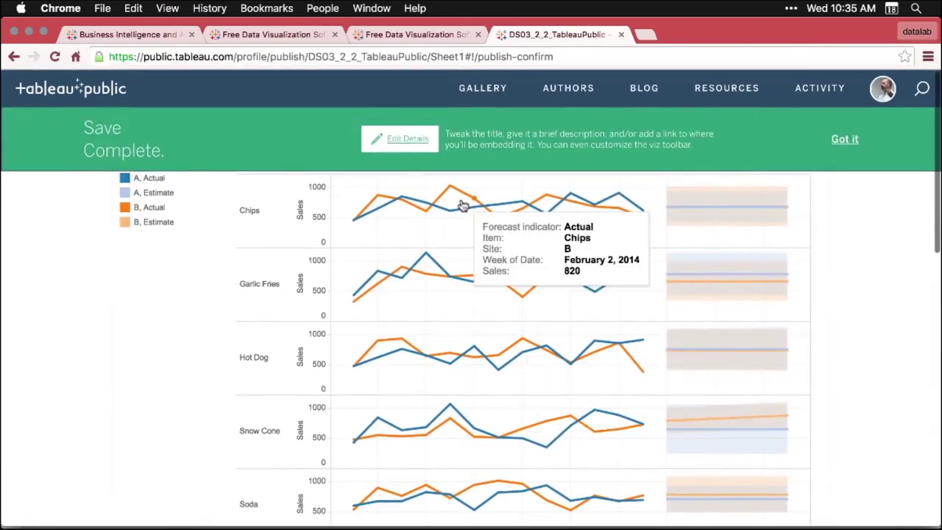
Edit the published workbook's details to show workbook sheets as tabs and return to the chart.
click(405, 142)
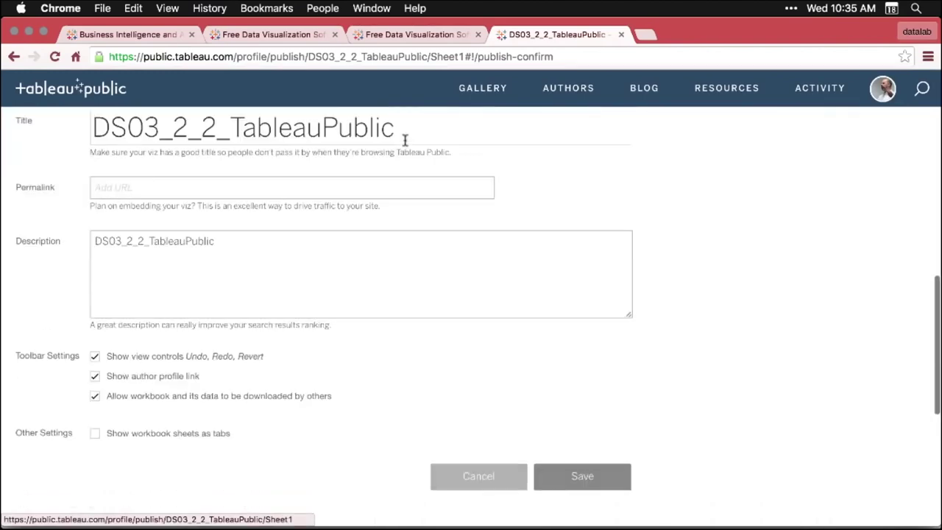
click(218, 246)
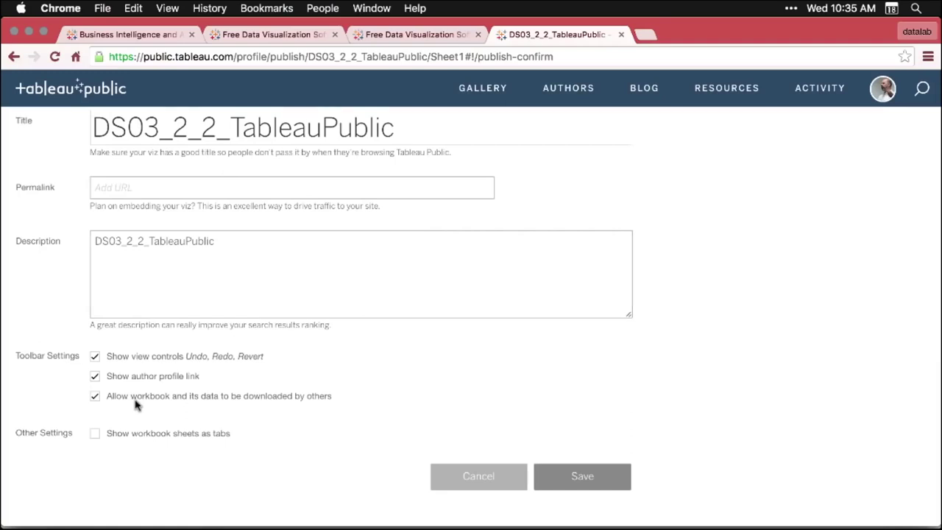
click(95, 434)
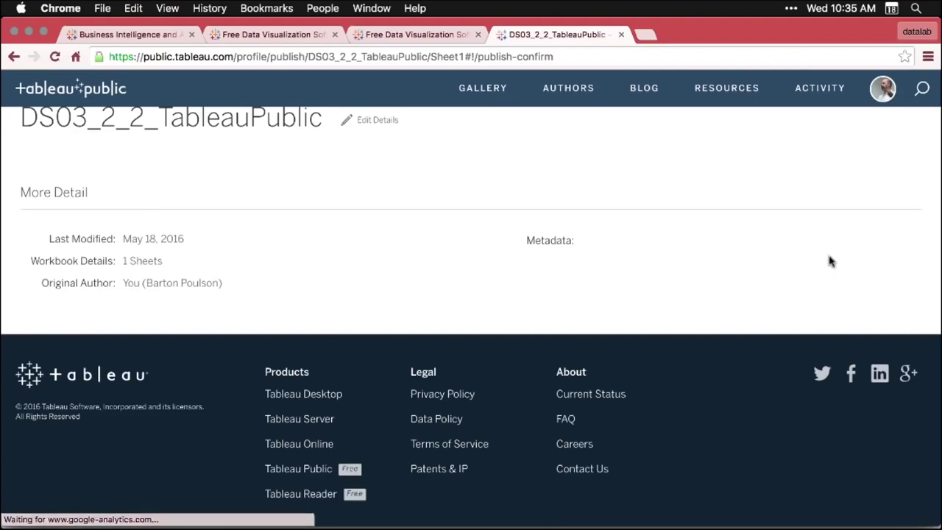
scroll(829, 261, up, 5)
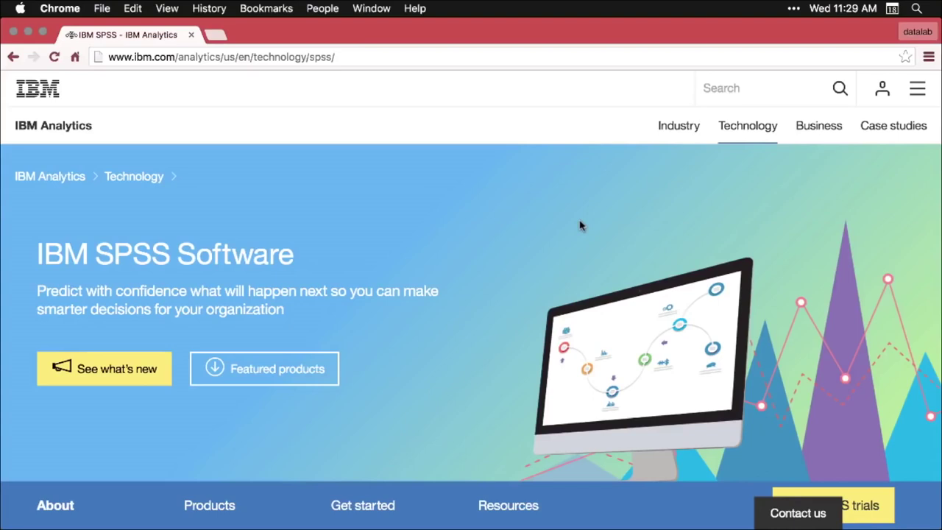
Read the IBM SPSS Software page from its introduction through the four analytics capability descriptions.
scroll(580, 225, down, 3)
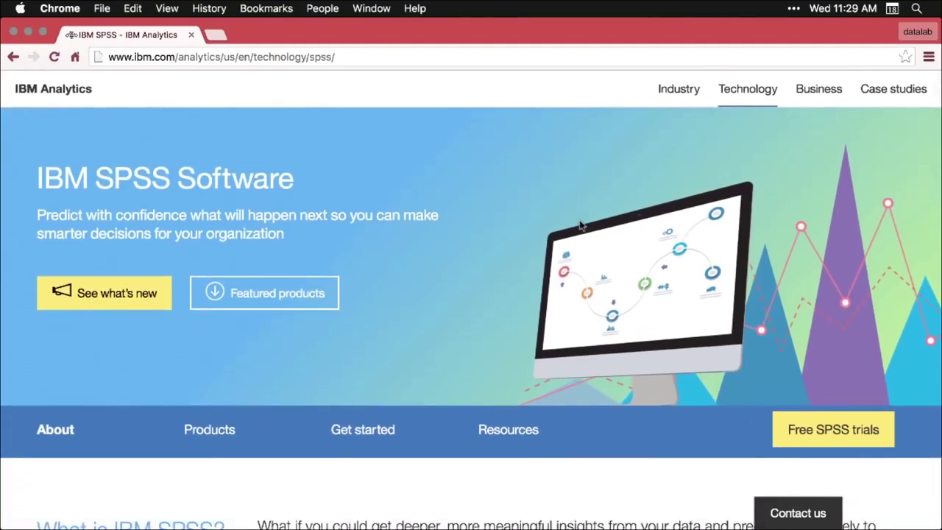
scroll(579, 225, down, 1)
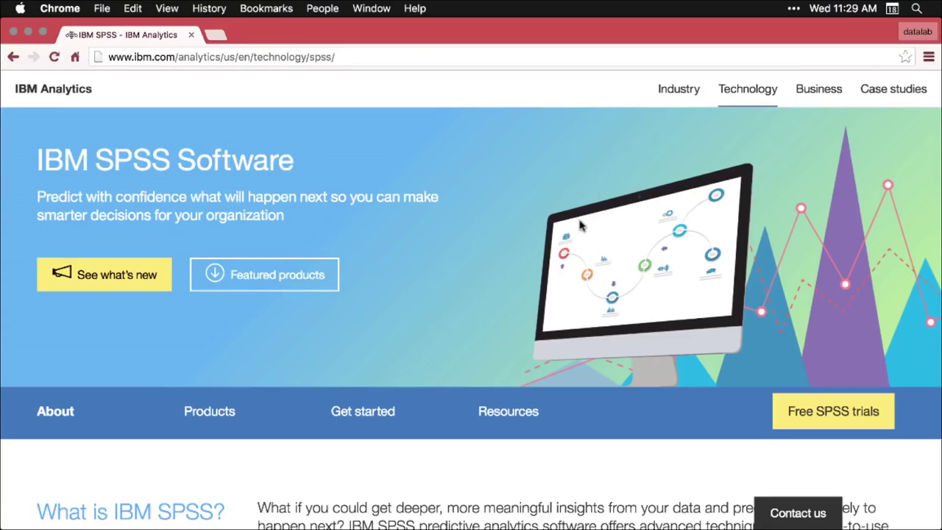
scroll(580, 226, down, 3)
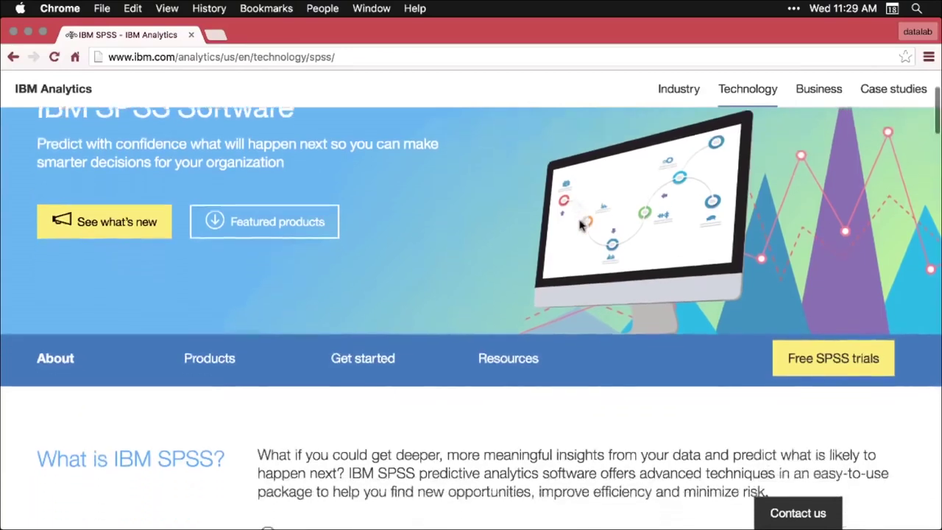
scroll(579, 225, down, 5)
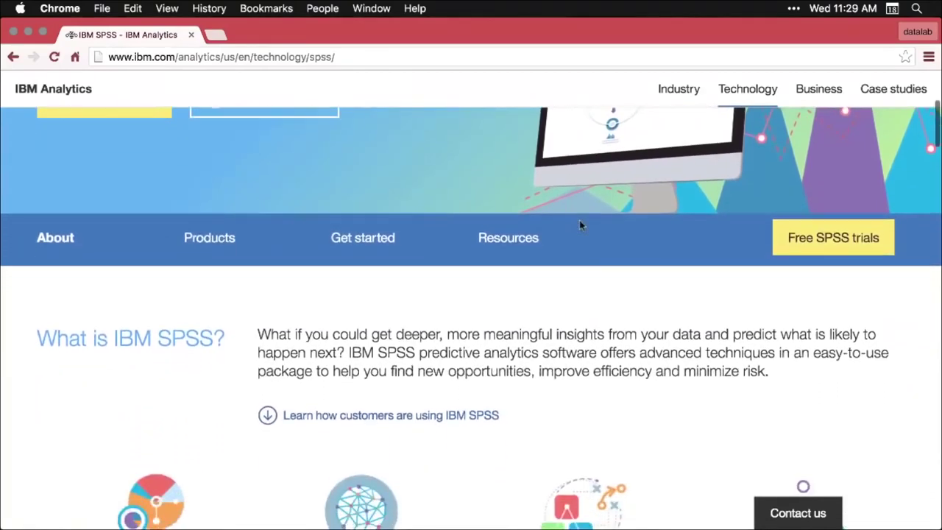
scroll(580, 226, down, 2)
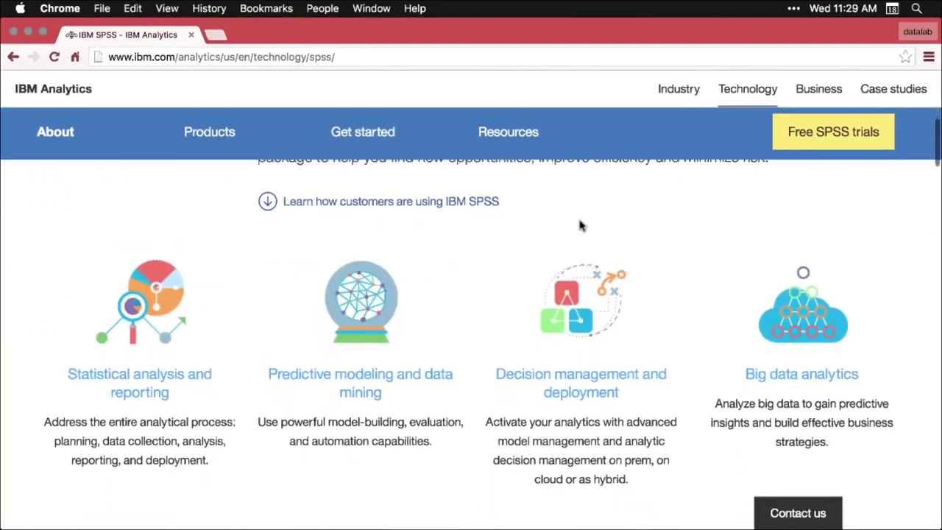
scroll(579, 226, down, 1)
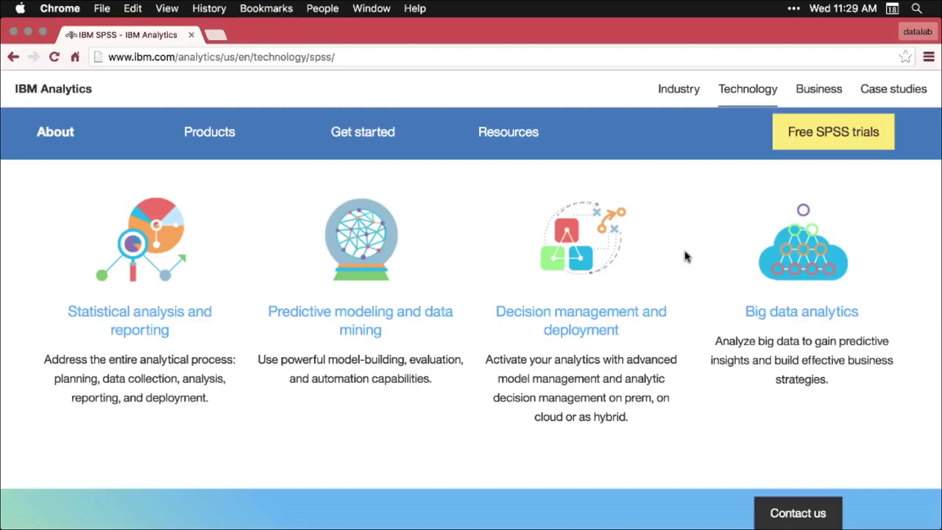
Switch to SPSS Statistics and dismiss its startup dialog to reach the empty data editor.
key(super+Tab)
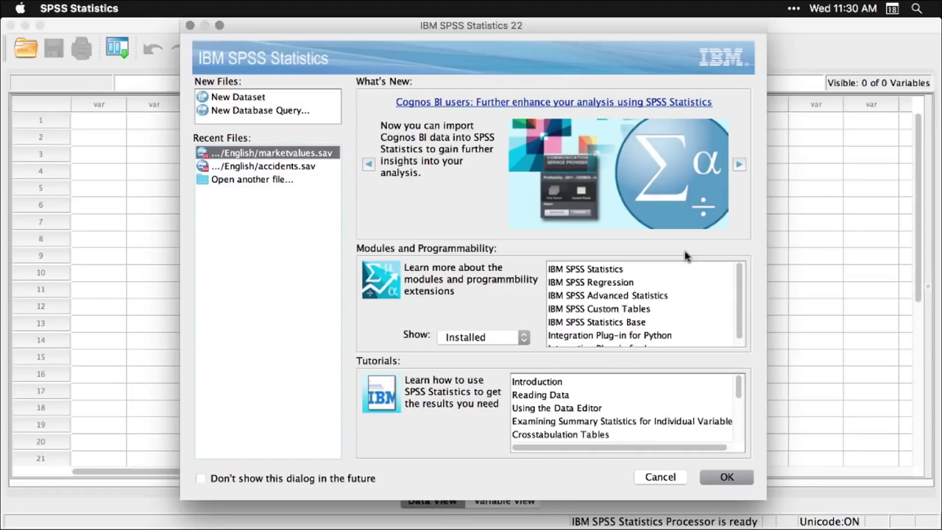
click(660, 478)
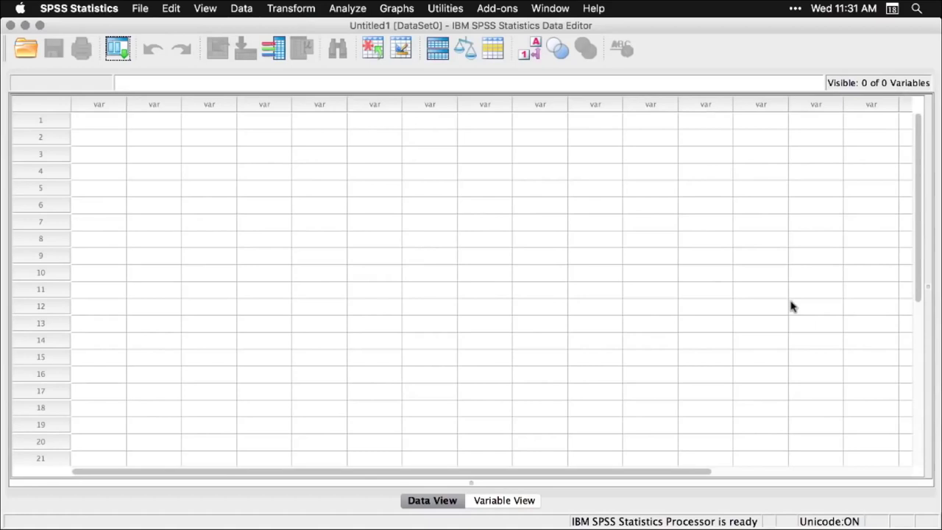
Switch to Path Finder, open marketvalues.sav from the SPSS Samples English folder, and look through its data rows.
key(super+Tab)
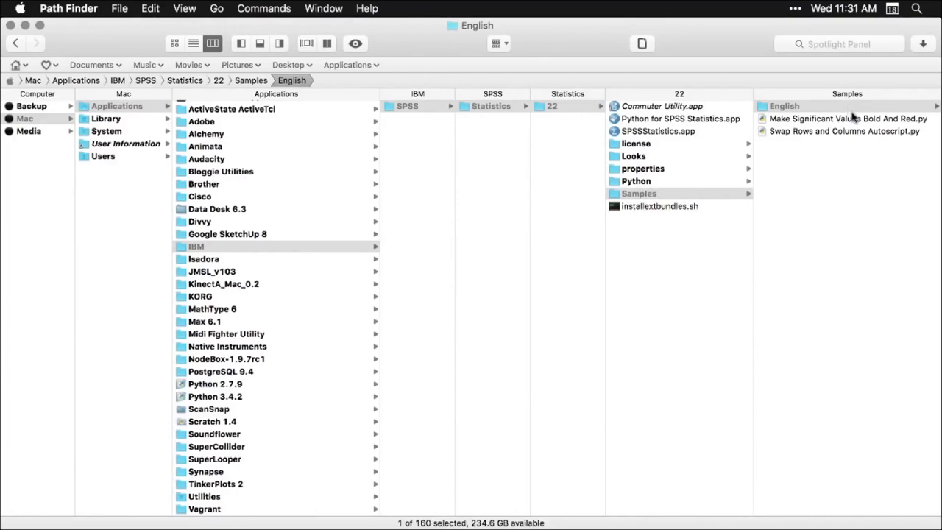
scroll(852, 118, right, 2)
scroll(852, 118, right, 5)
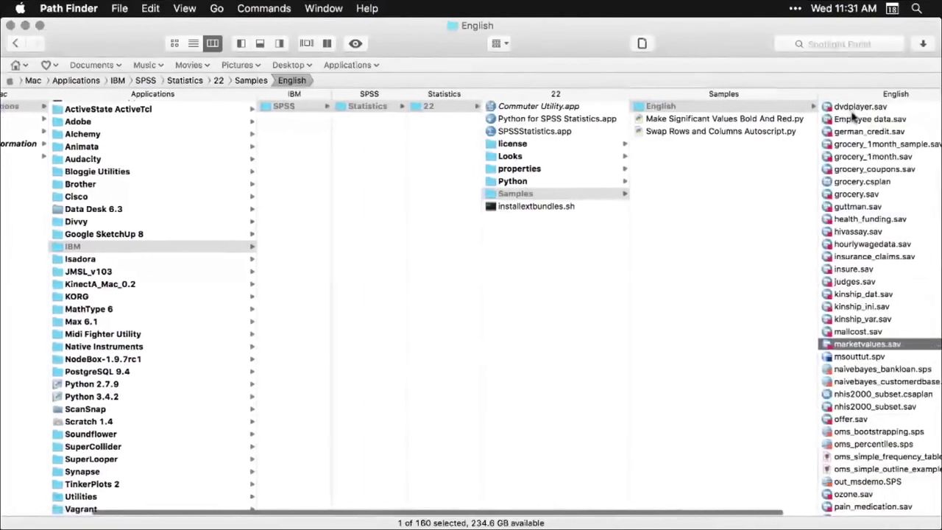
scroll(852, 118, right, 4)
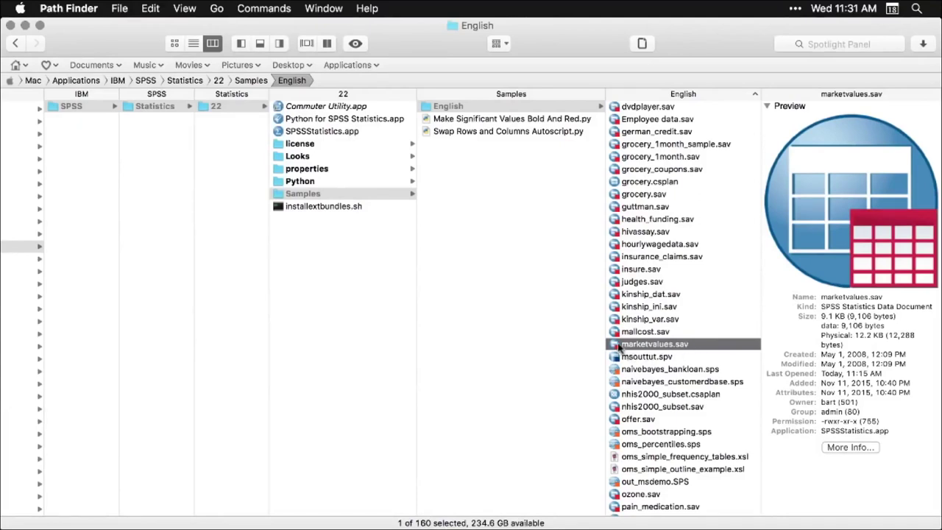
double_click(616, 347)
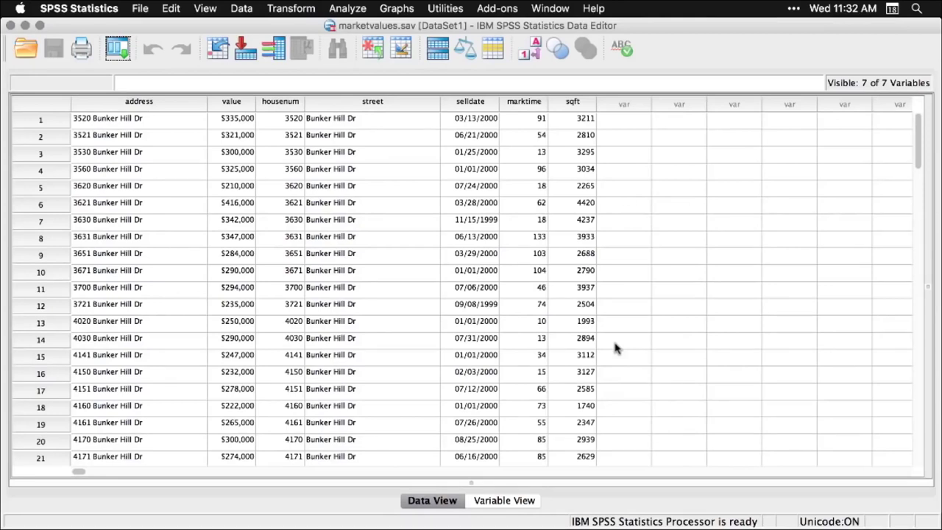
scroll(615, 345, down, 12)
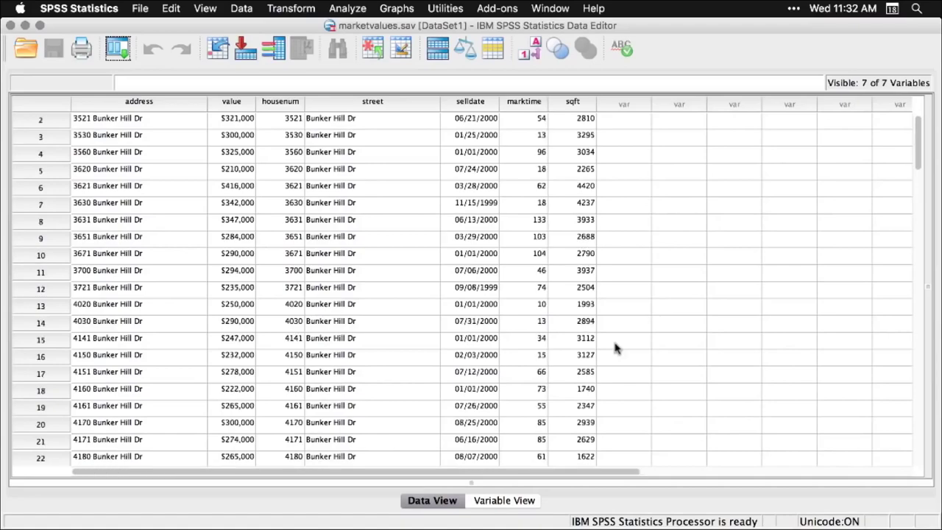
scroll(615, 344, down, 7)
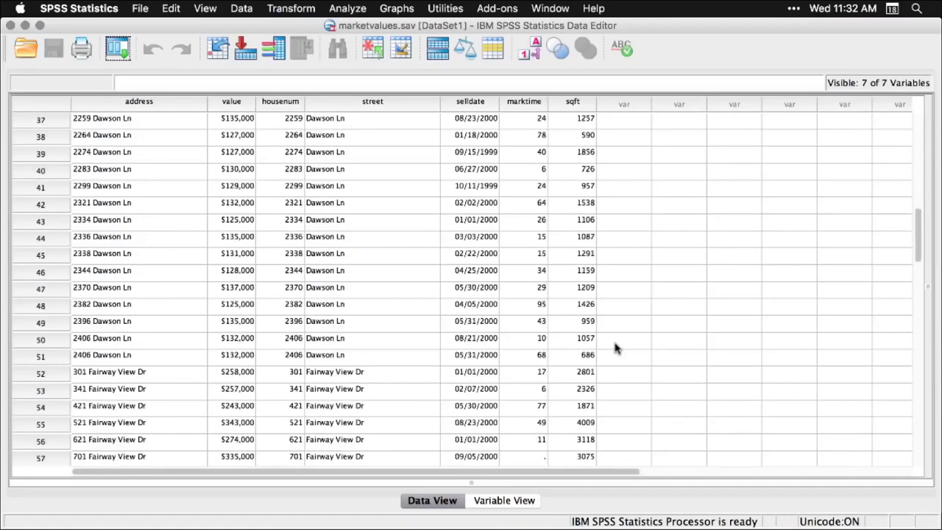
scroll(614, 344, up, 19)
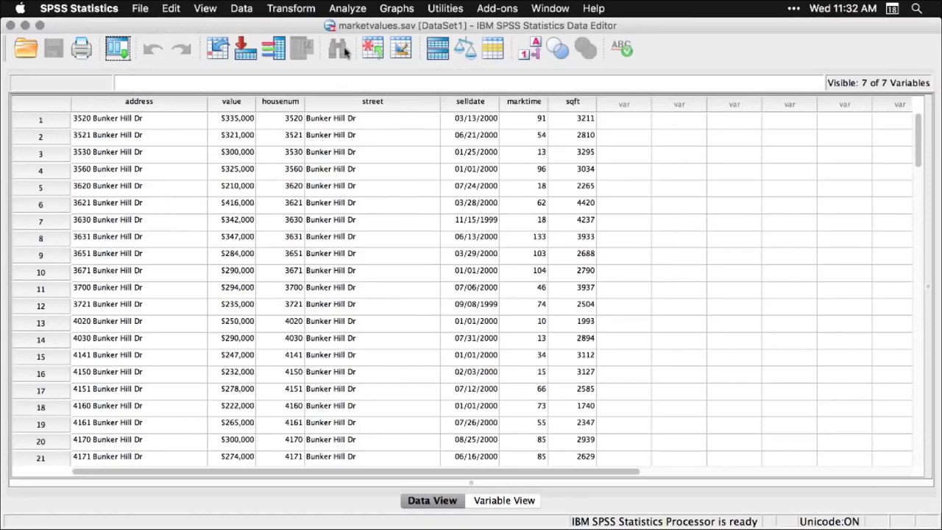
Create a legacy histogram of Purchase Price [value] with the normal curve displayed.
click(405, 10)
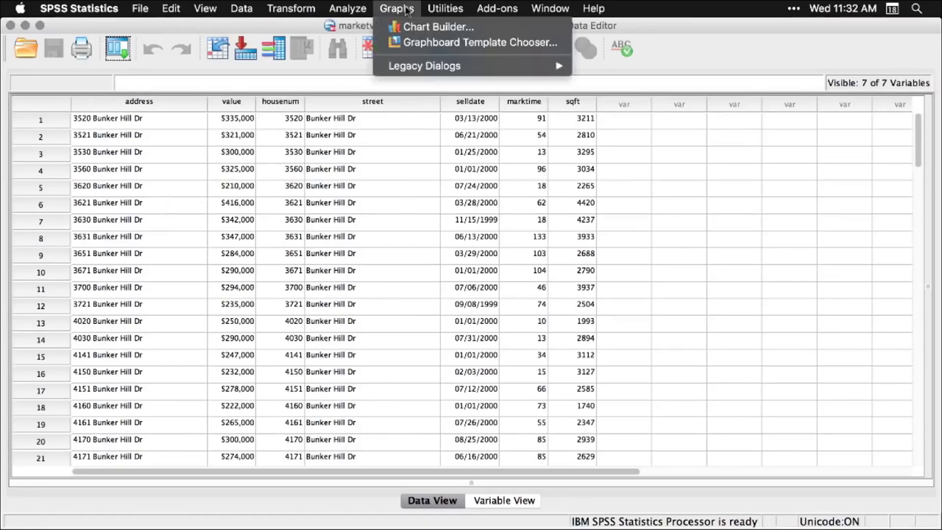
mouse_move(413, 63)
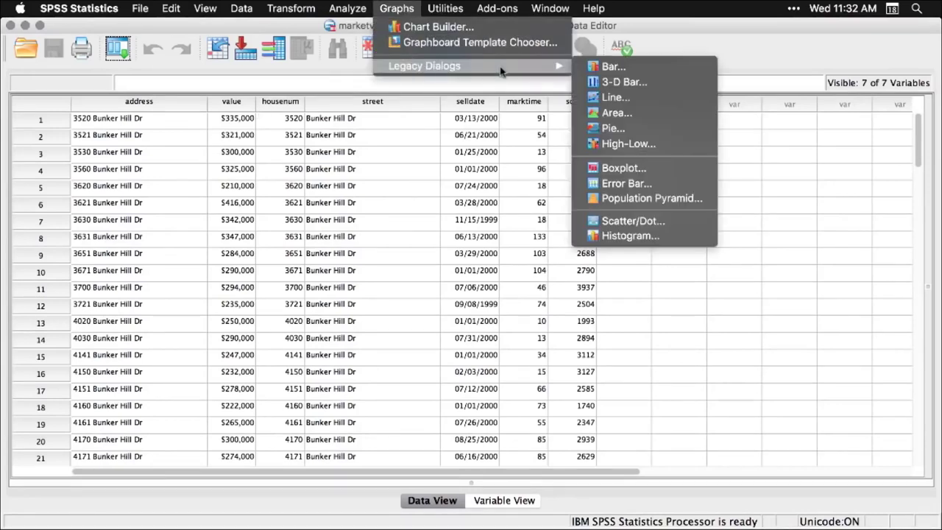
click(617, 236)
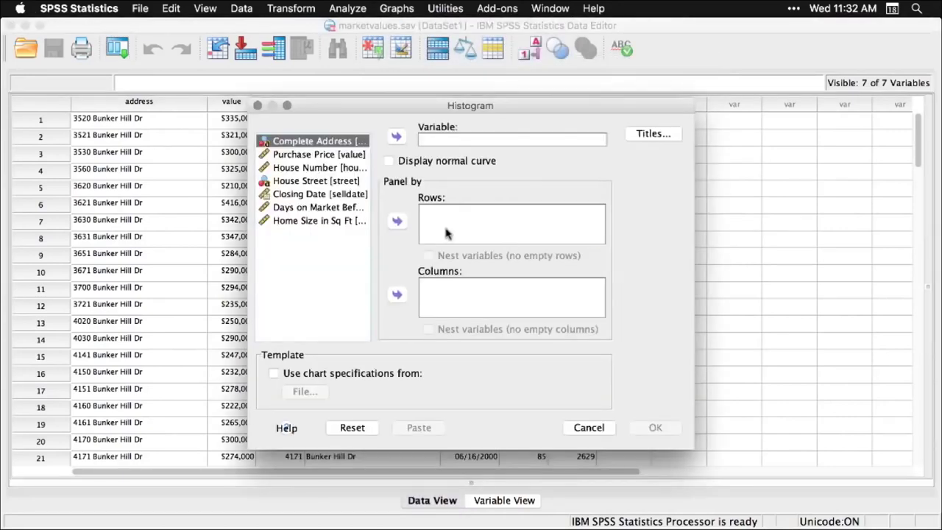
click(334, 156)
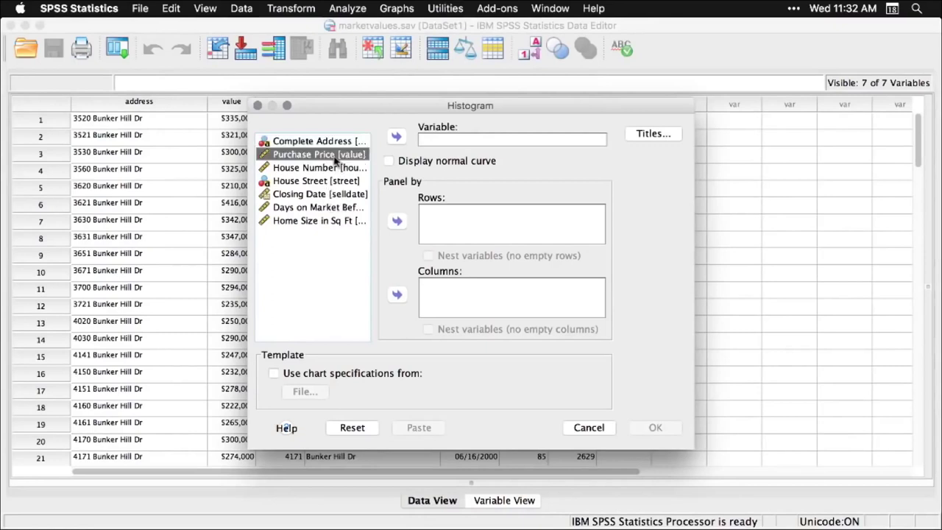
click(398, 138)
click(388, 159)
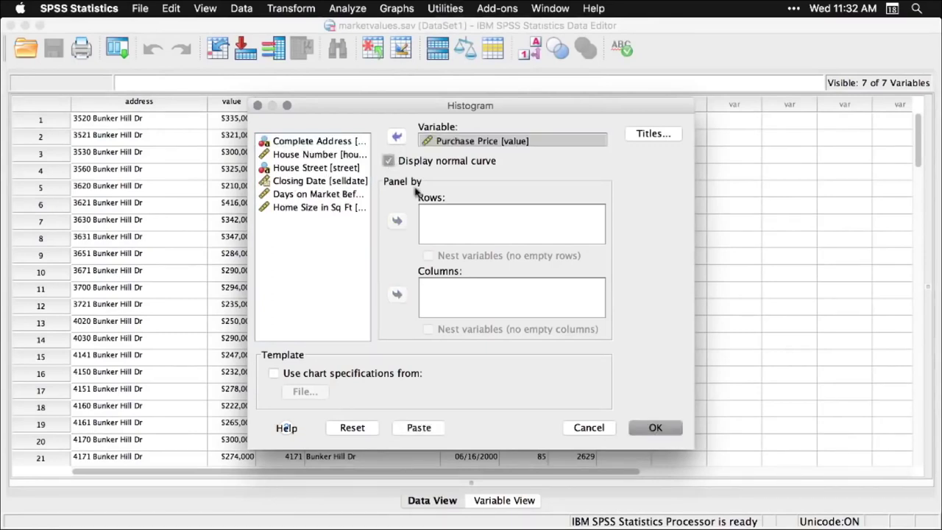
click(657, 428)
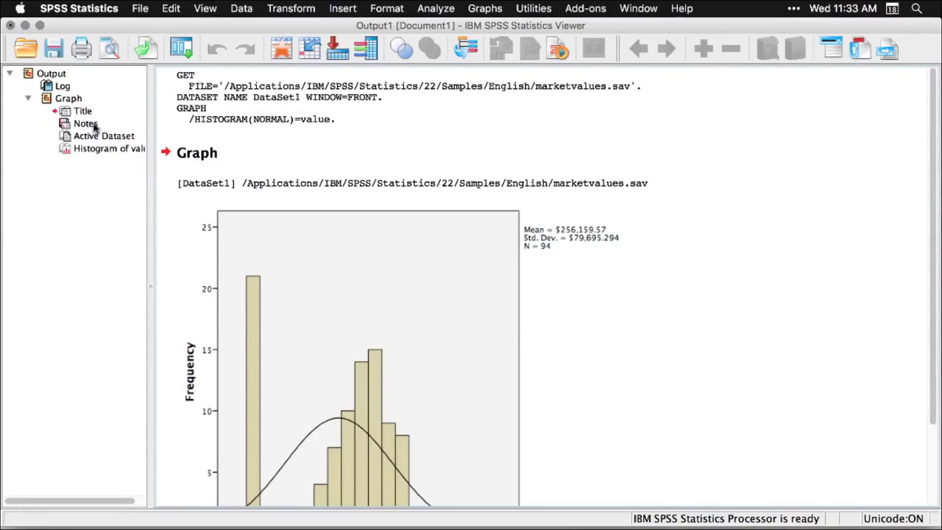
Review the Purchase Price histogram output down to its axis labels and return to the marketvalues.sav data editor.
scroll(95, 126, right, 2)
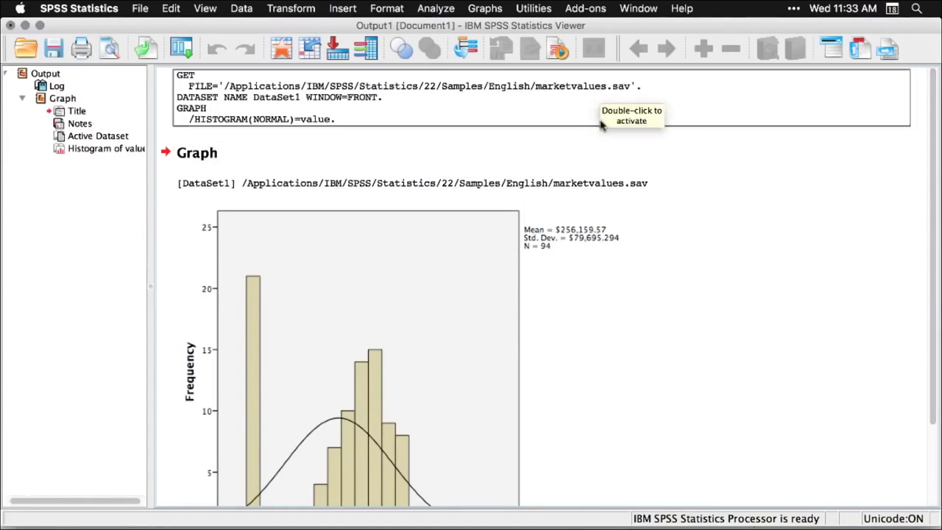
scroll(648, 270, down, 3)
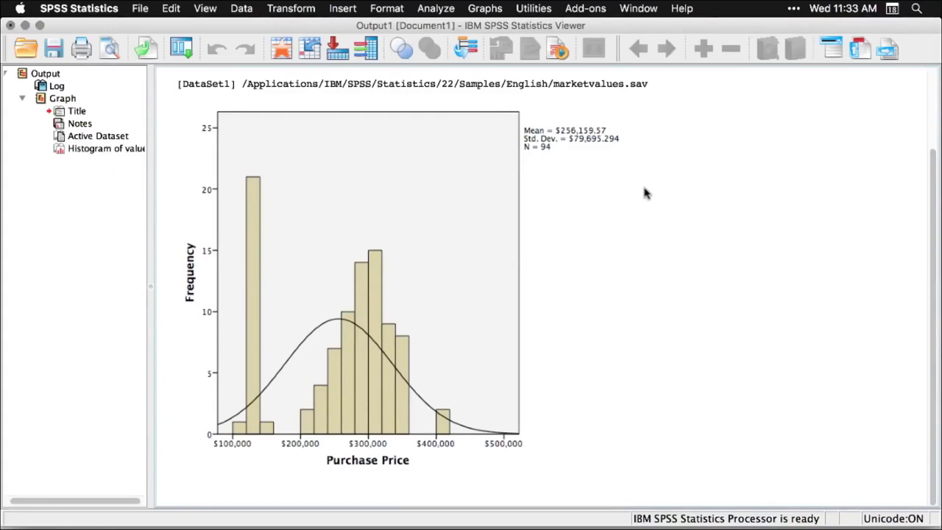
key(super+grave)
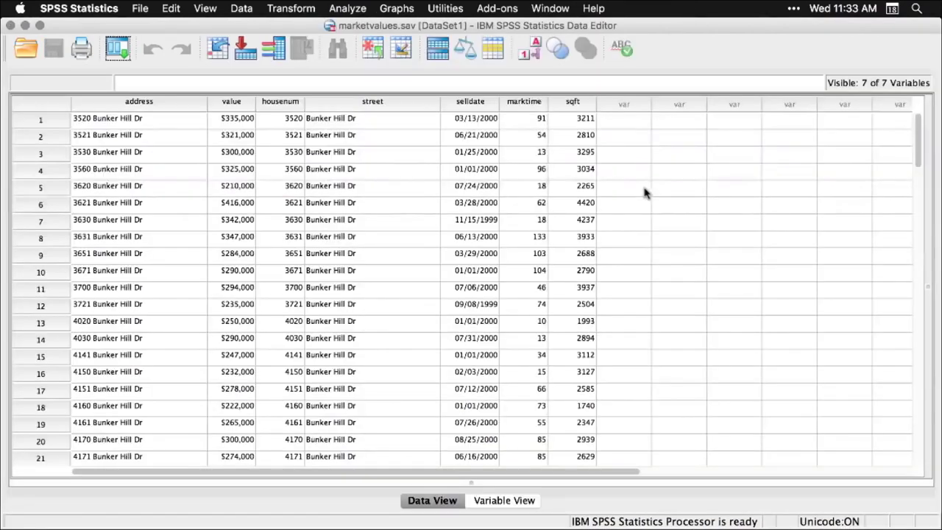
Run the Explore descriptive analysis with Purchase Price [value] as the dependent variable, displaying both statistics and plots.
click(356, 9)
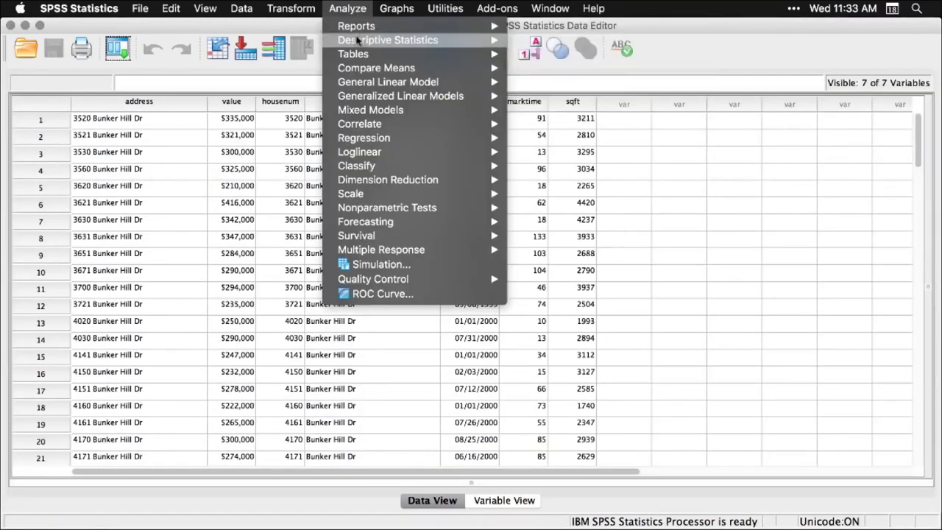
mouse_move(358, 42)
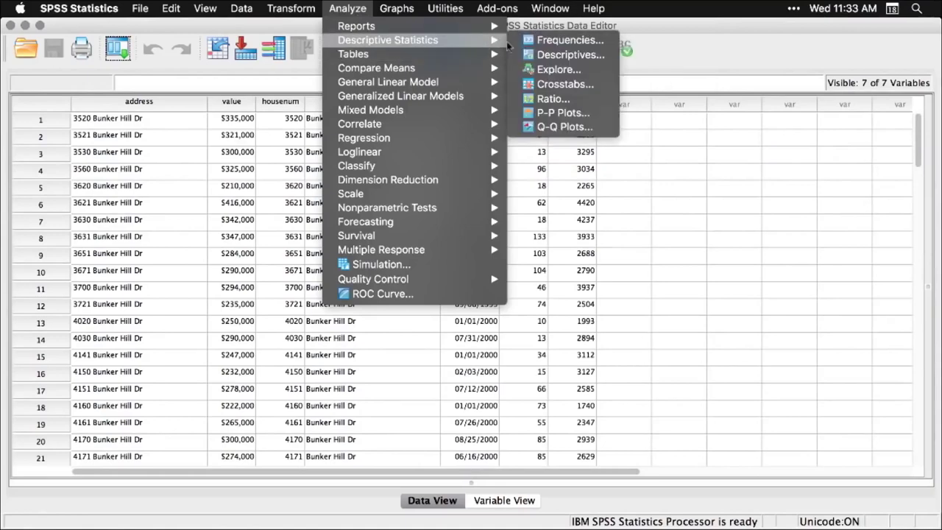
click(555, 71)
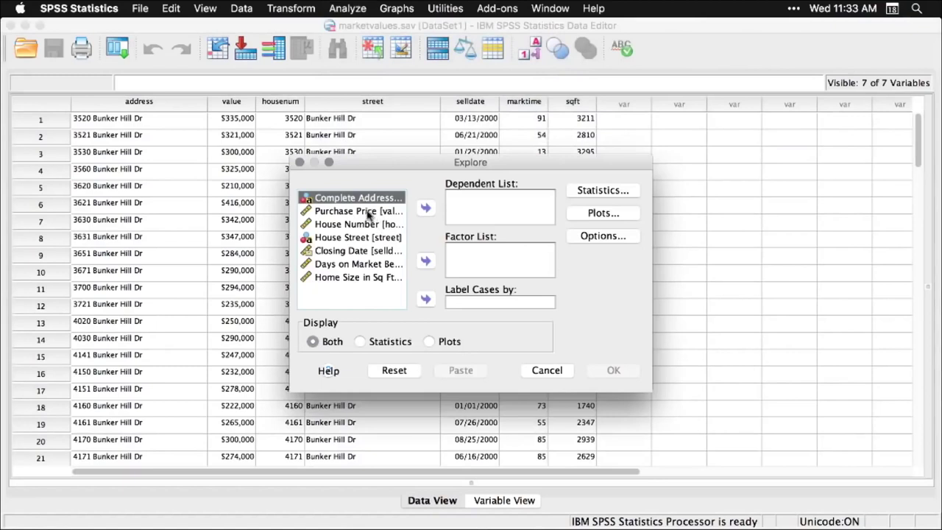
click(368, 212)
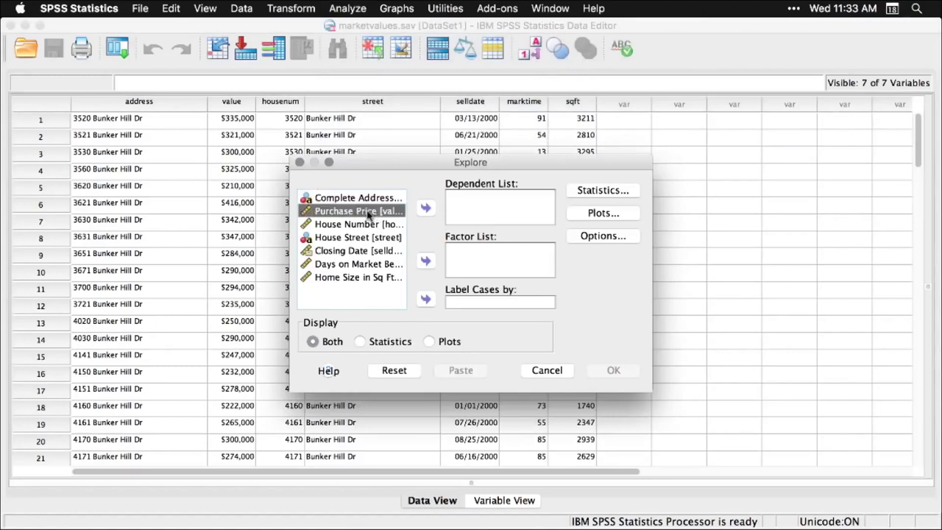
click(424, 209)
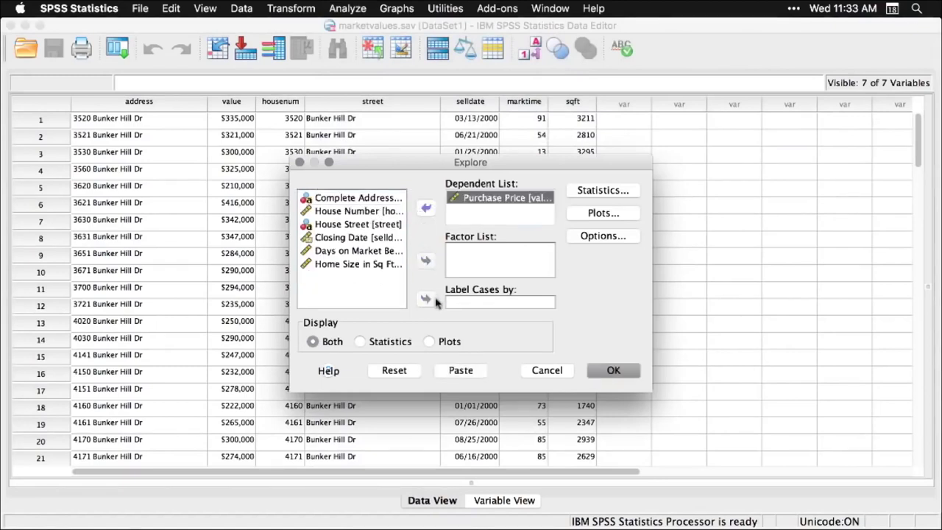
click(613, 371)
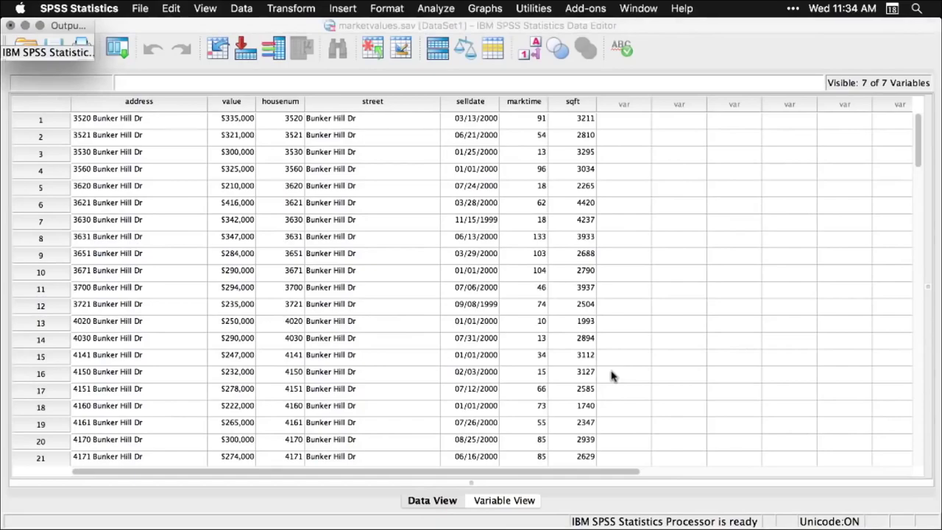
Review the Explore output's case summary, descriptives table, stem-and-leaf plot and boxplot, along with the logged commands and earlier histogram.
scroll(611, 376, up, 10)
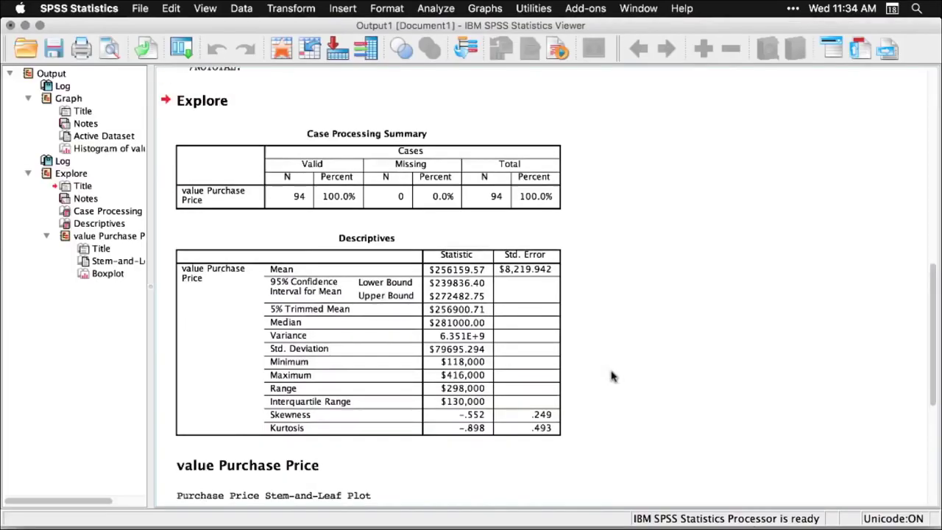
scroll(611, 376, down, 4)
scroll(611, 376, down, 10)
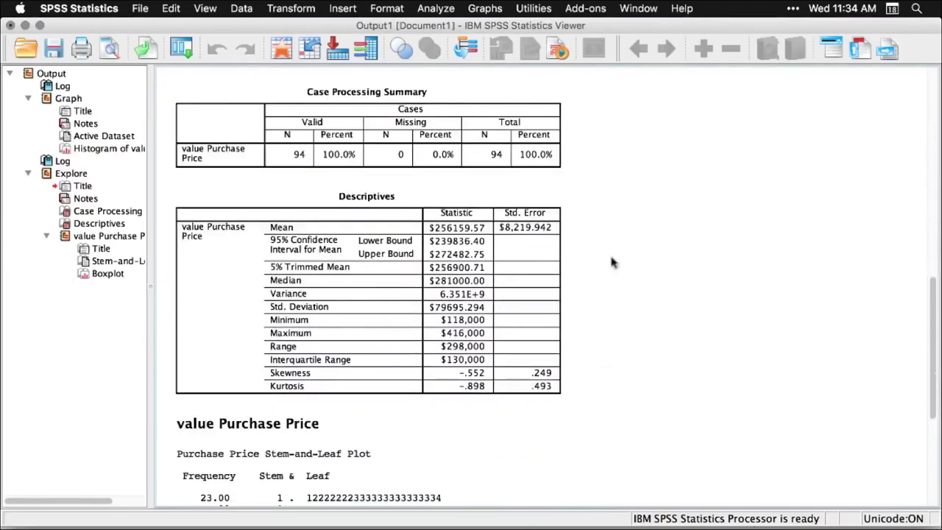
scroll(597, 180, down, 9)
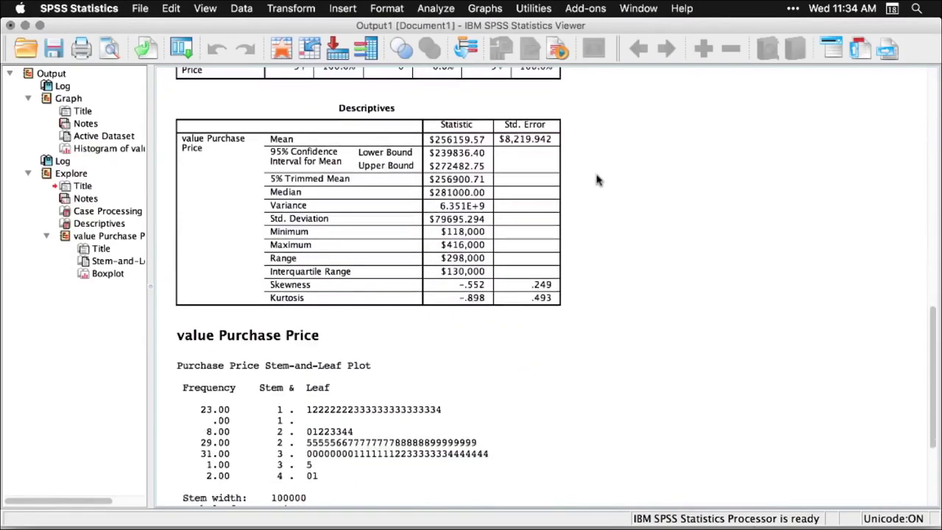
scroll(597, 181, down, 6)
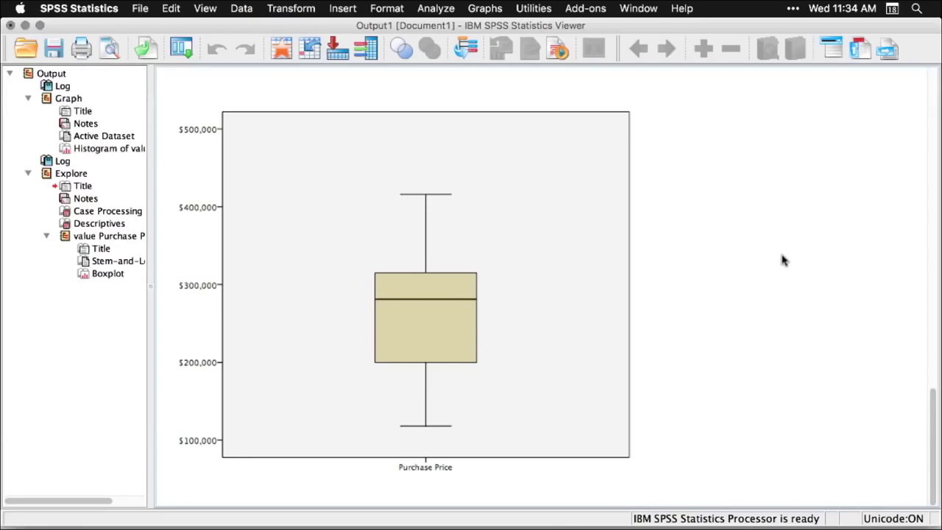
scroll(782, 260, up, 15)
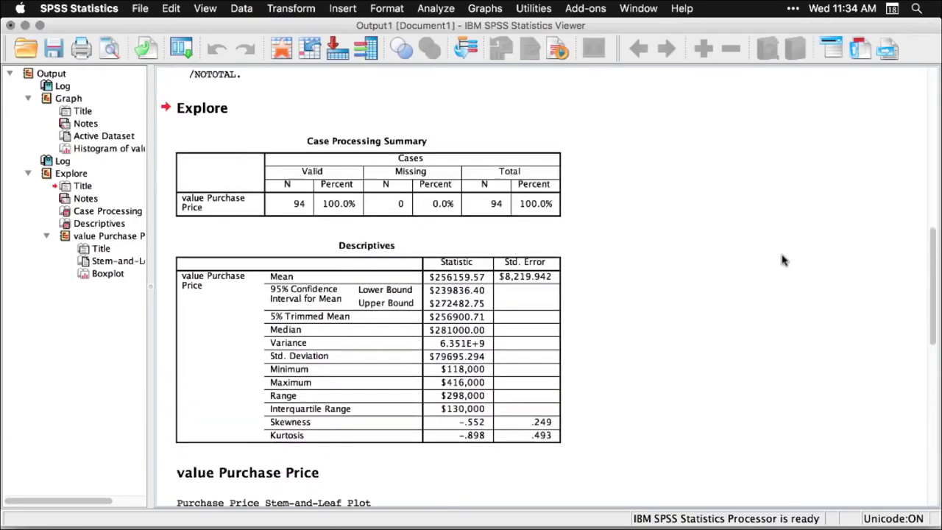
scroll(782, 260, up, 15)
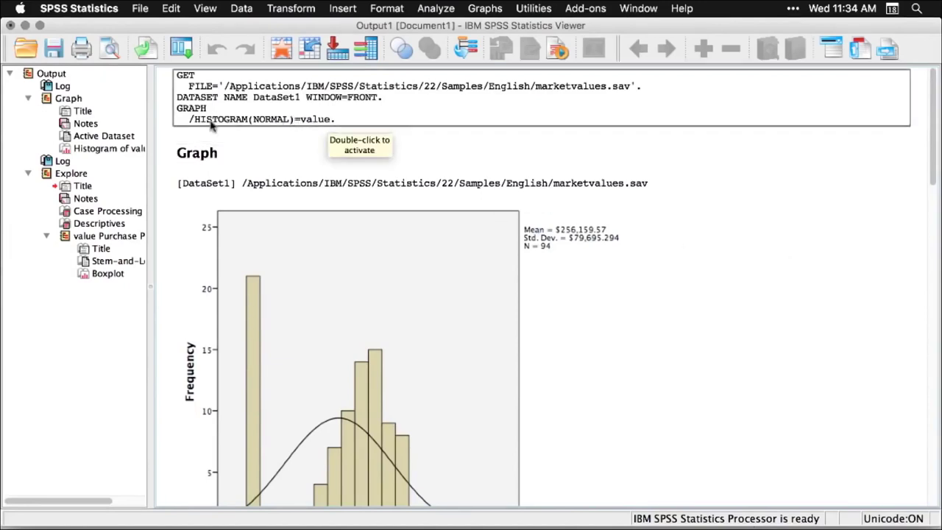
scroll(721, 320, down, 1)
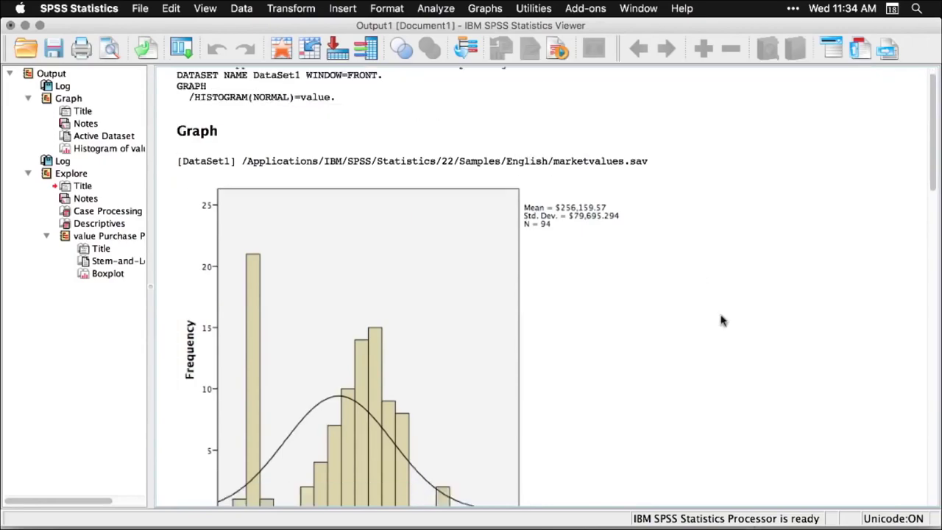
scroll(721, 320, down, 10)
scroll(721, 320, up, 3)
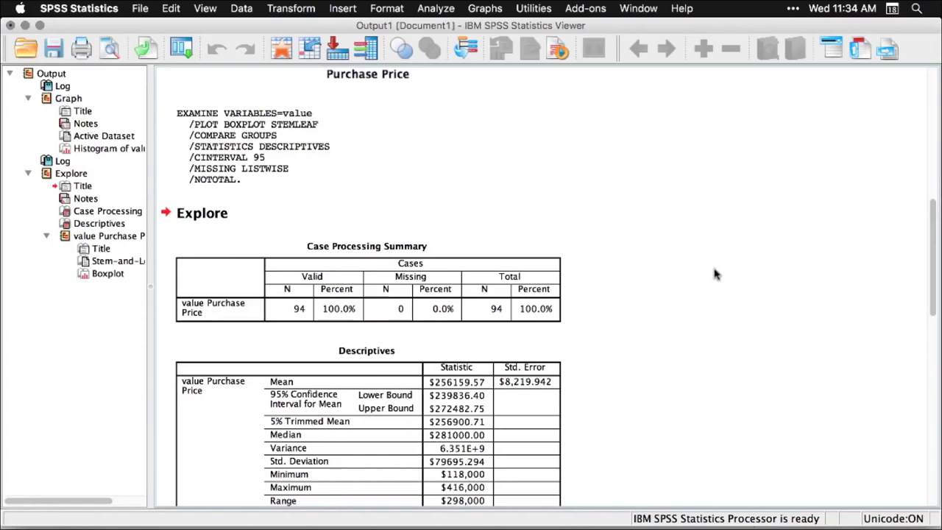
Create a new syntax document and collapse its command information pane to enlarge the editing area.
click(140, 9)
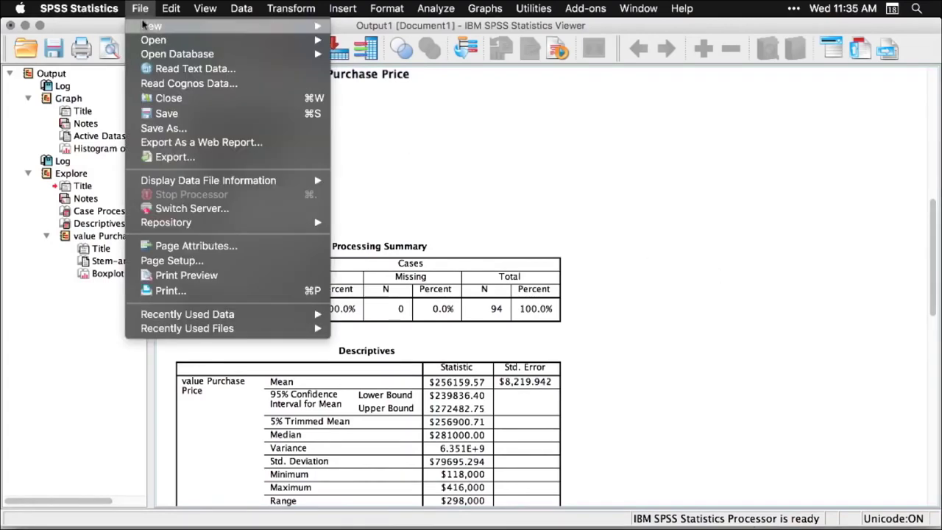
mouse_move(323, 27)
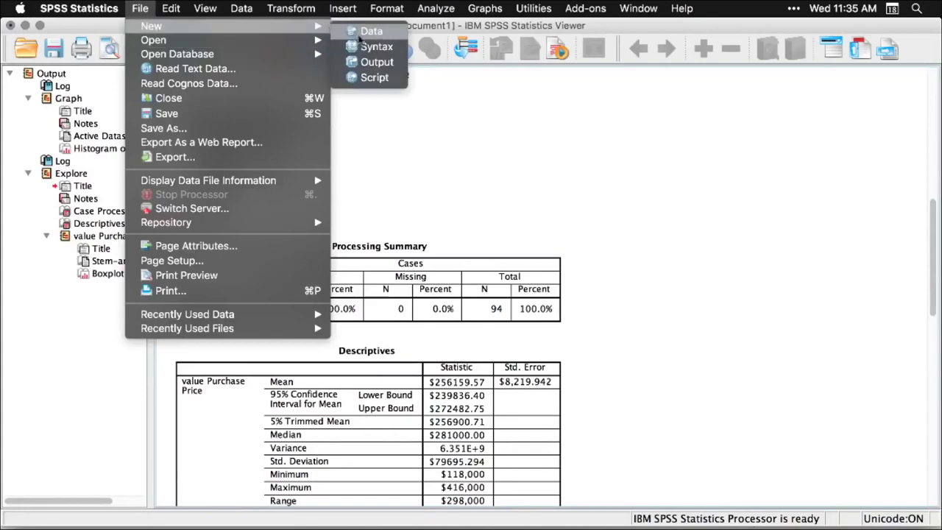
click(368, 47)
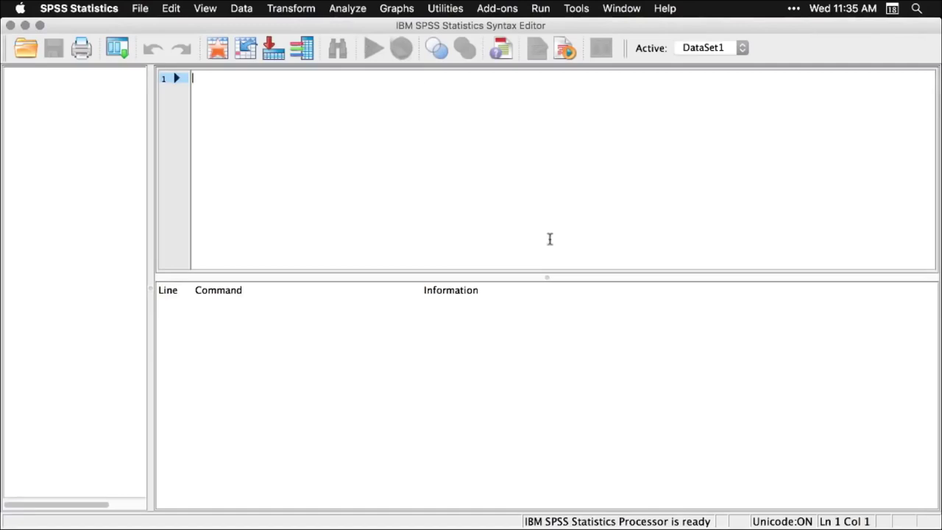
double_click(546, 277)
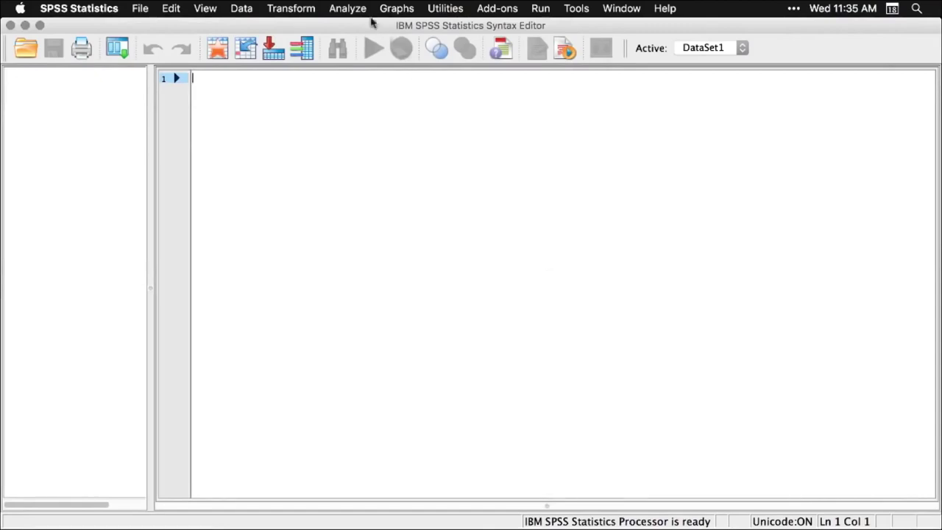
Paste the Explore command for Purchase Price into the syntax document instead of running it.
click(347, 9)
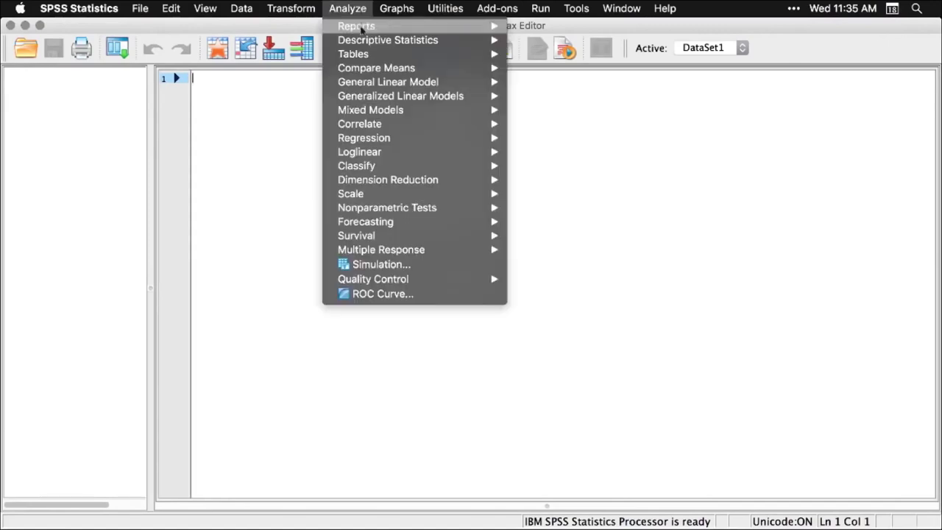
mouse_move(366, 42)
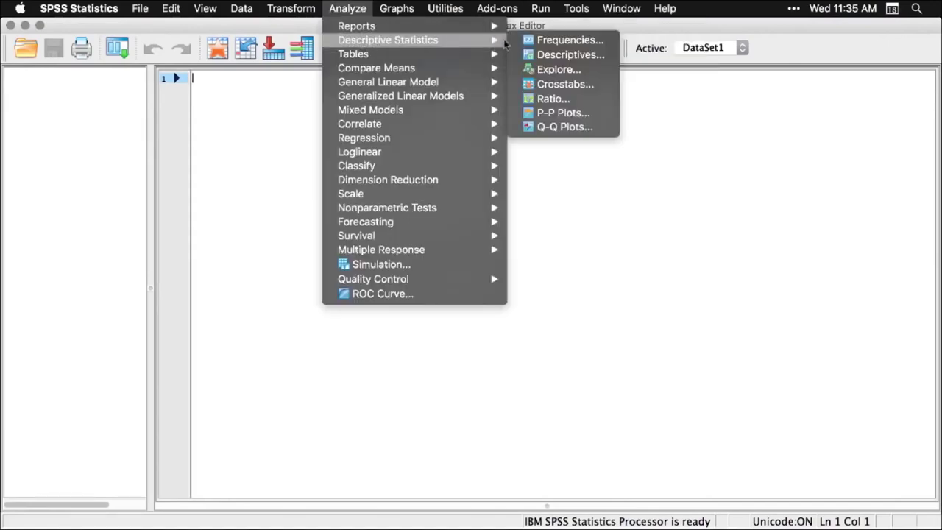
click(560, 70)
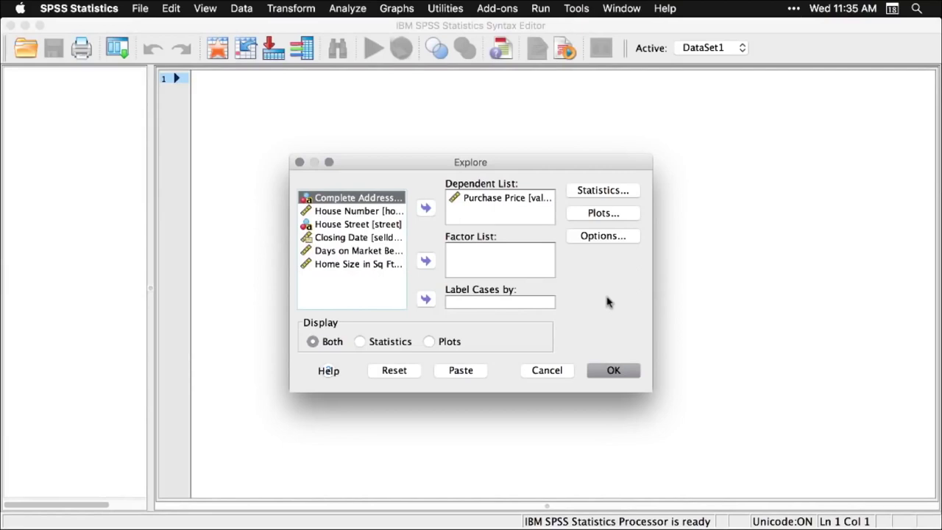
click(461, 372)
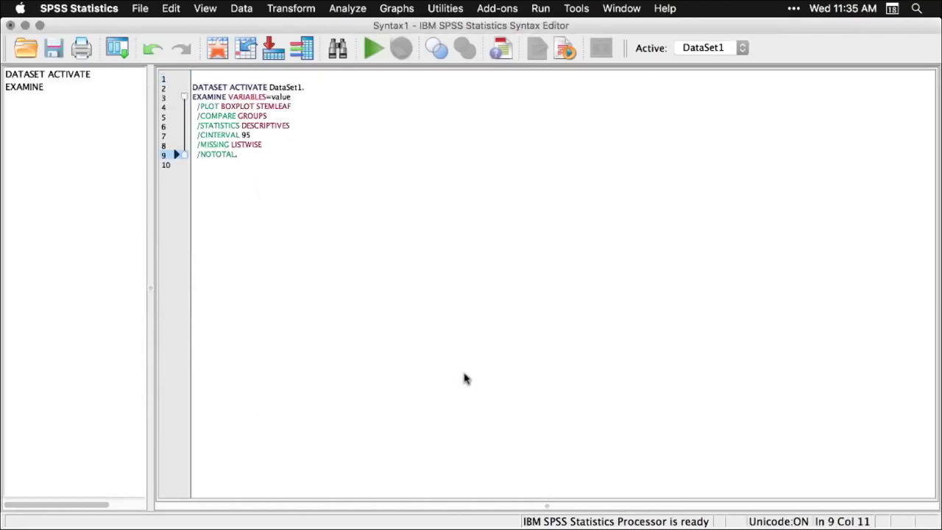
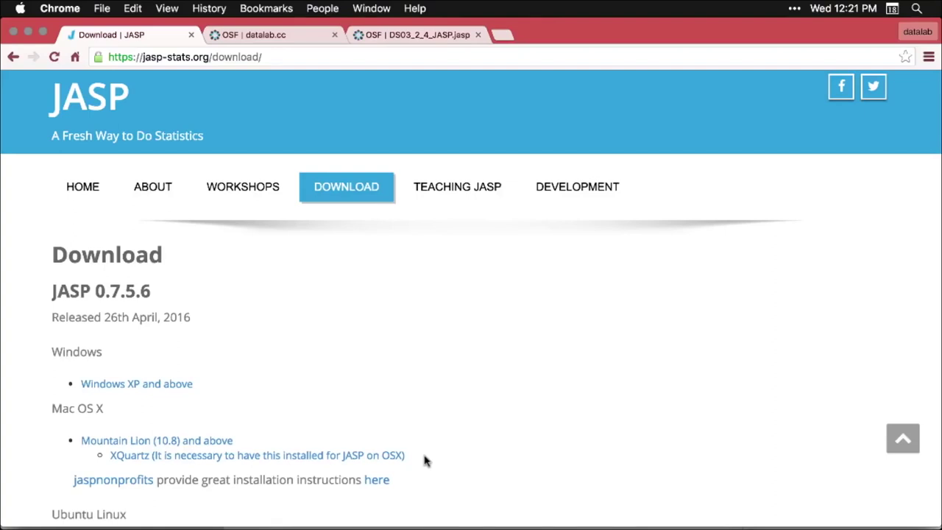
Look over the JASP download page in Chrome, switch to JASP and open the Big 5 example data set with a wider results area.
scroll(424, 460, down, 5)
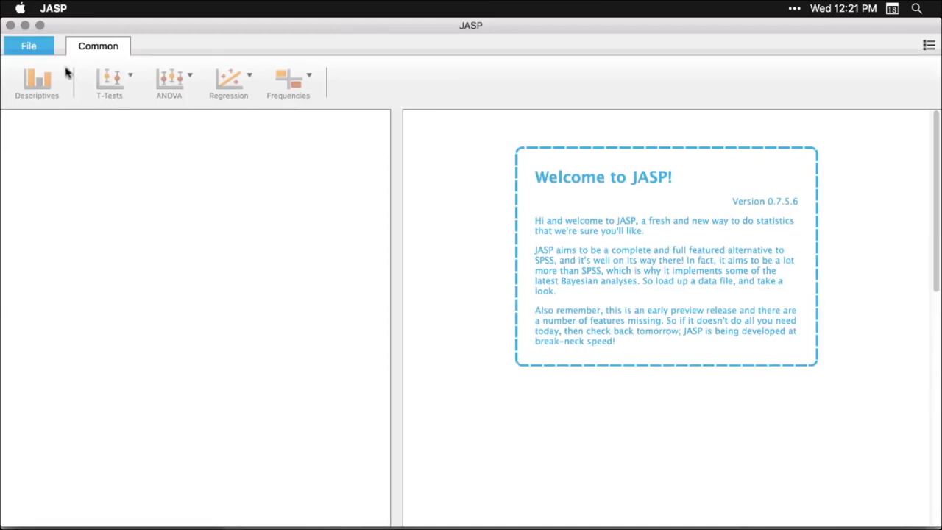
click(33, 50)
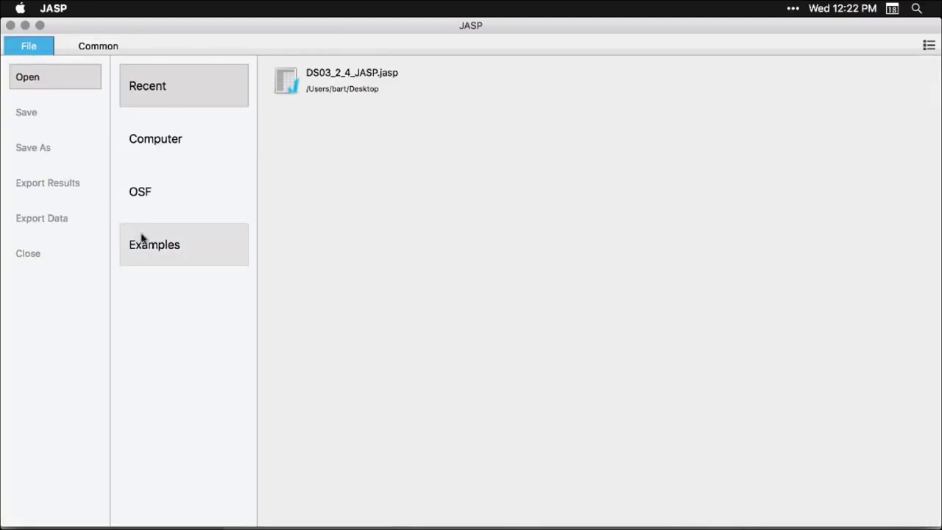
click(156, 251)
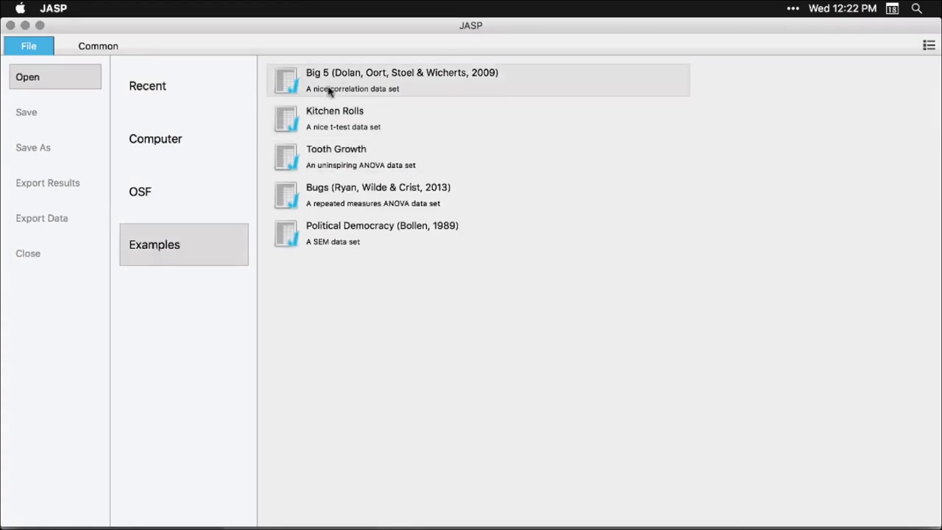
click(452, 91)
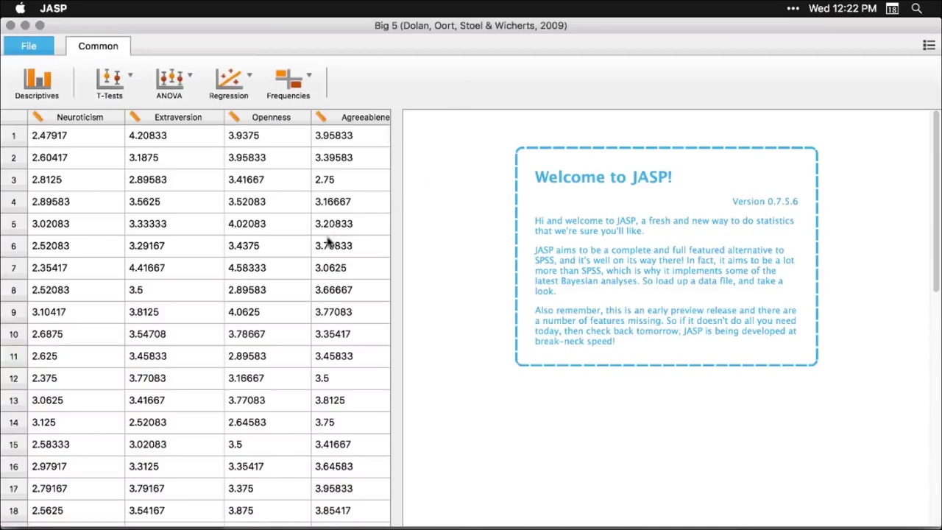
drag(396, 311, 351, 321)
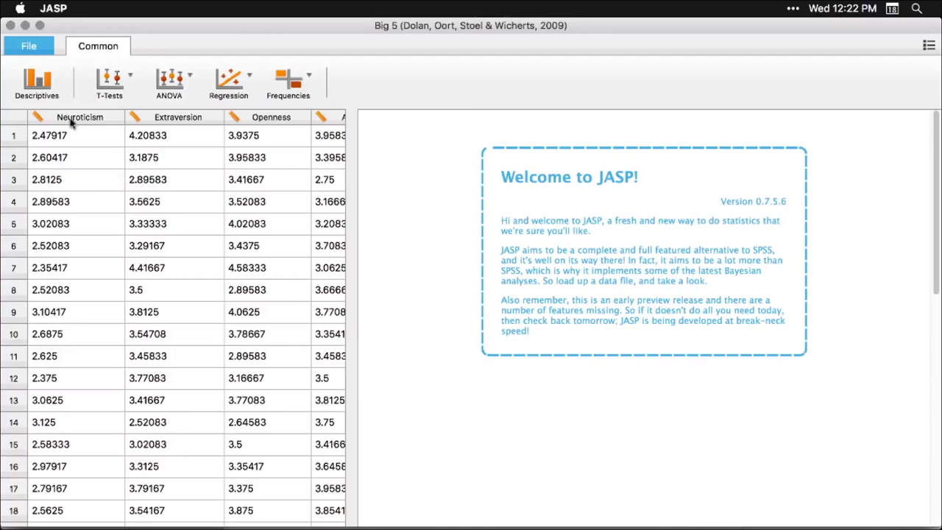
Generate descriptive statistics for all five variables, from Neuroticism through Conscientiousness.
click(39, 82)
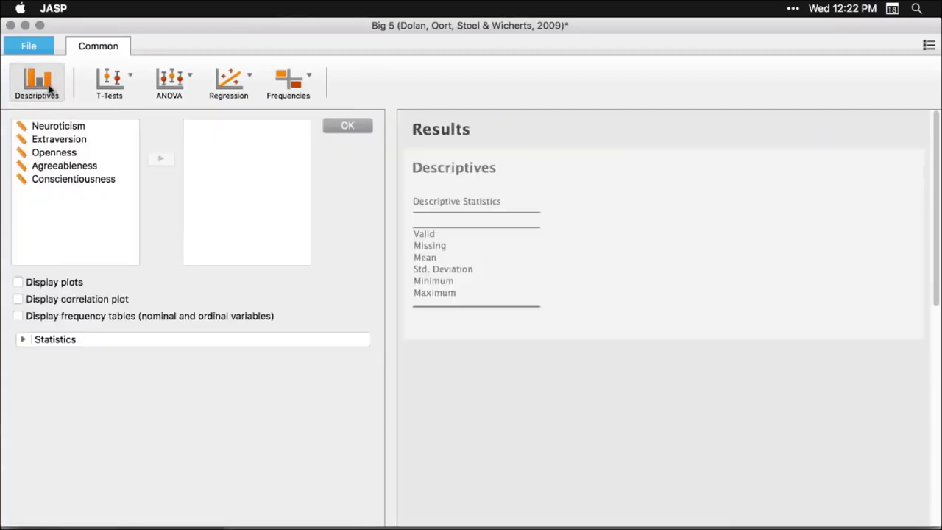
click(56, 129)
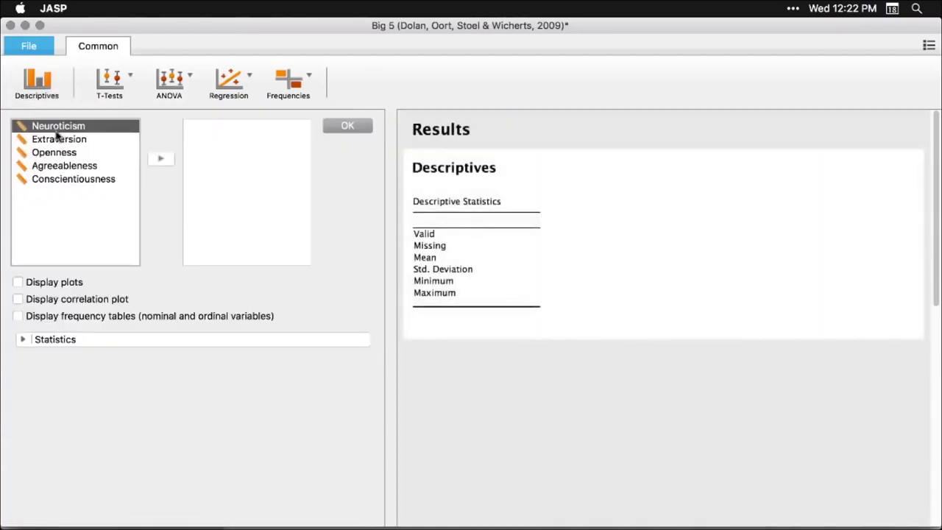
shift+click(53, 181)
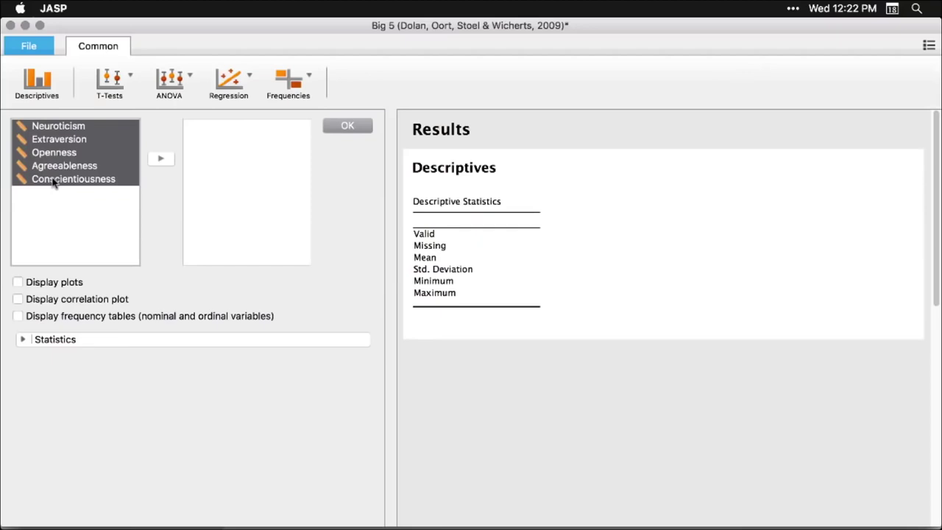
click(161, 159)
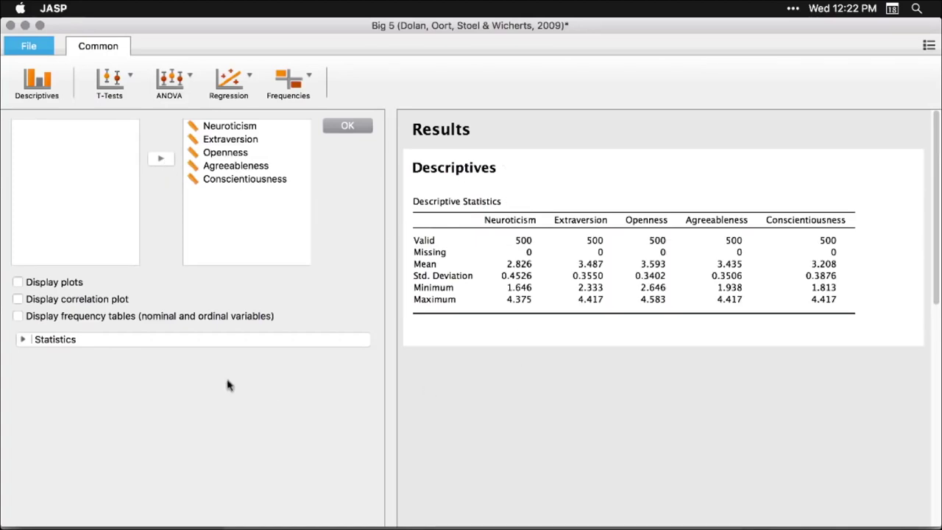
Expand the Statistics options and add quartiles and the median to the descriptive statistics table.
click(23, 339)
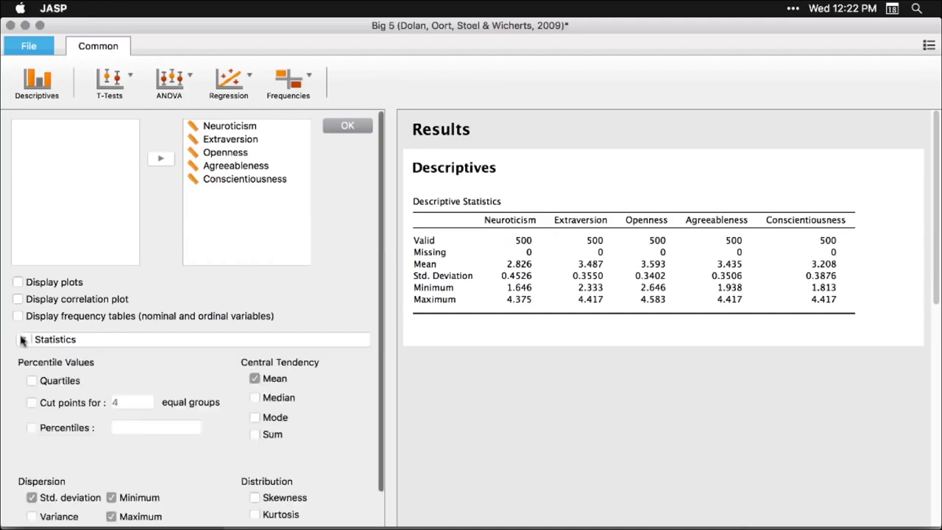
click(31, 381)
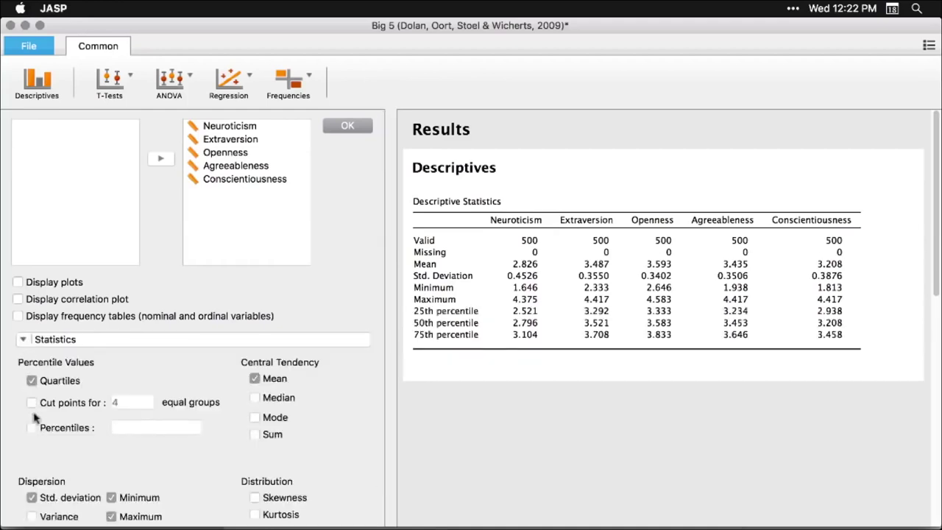
click(255, 397)
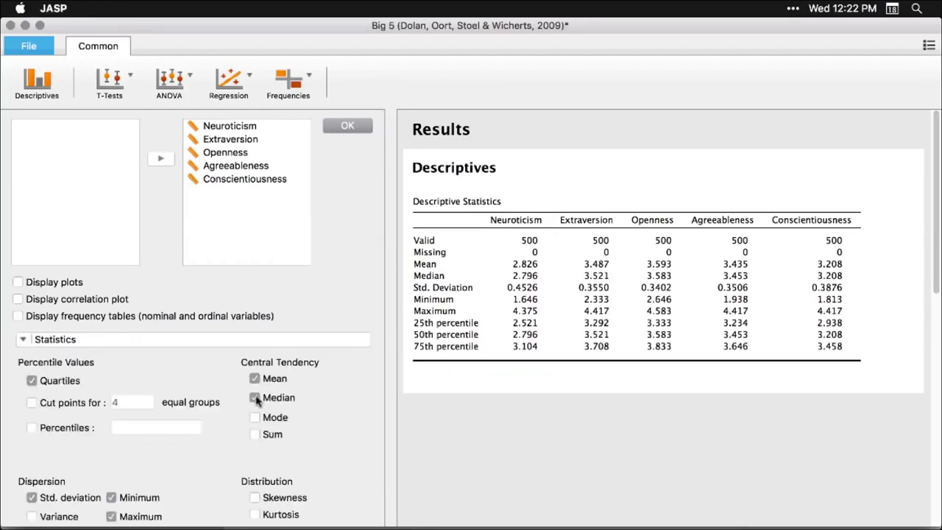
Display distribution plots for the five variables and look through them below the descriptives table.
click(18, 282)
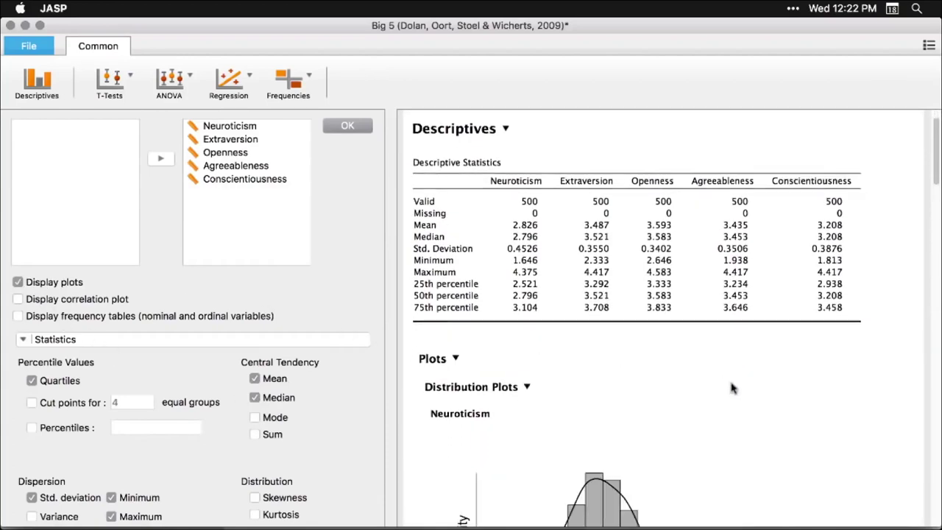
scroll(732, 388, down, 10)
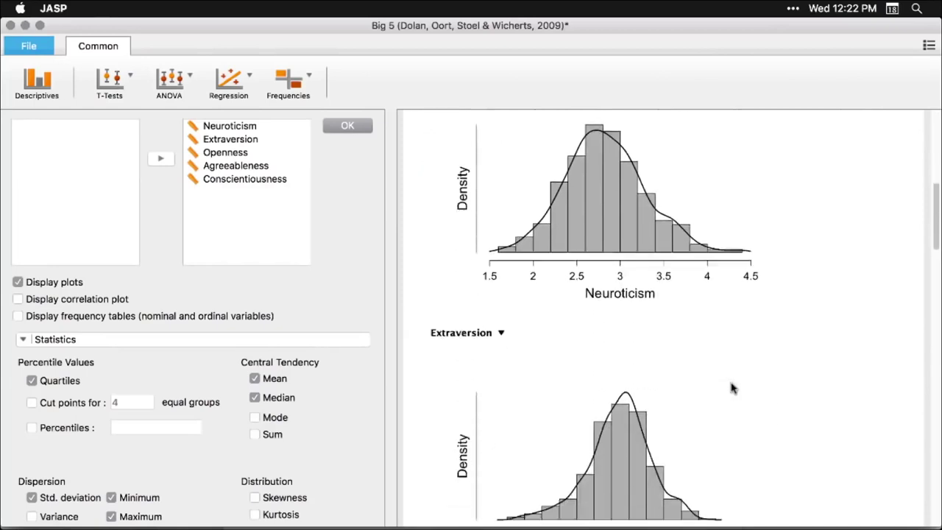
scroll(731, 388, down, 5)
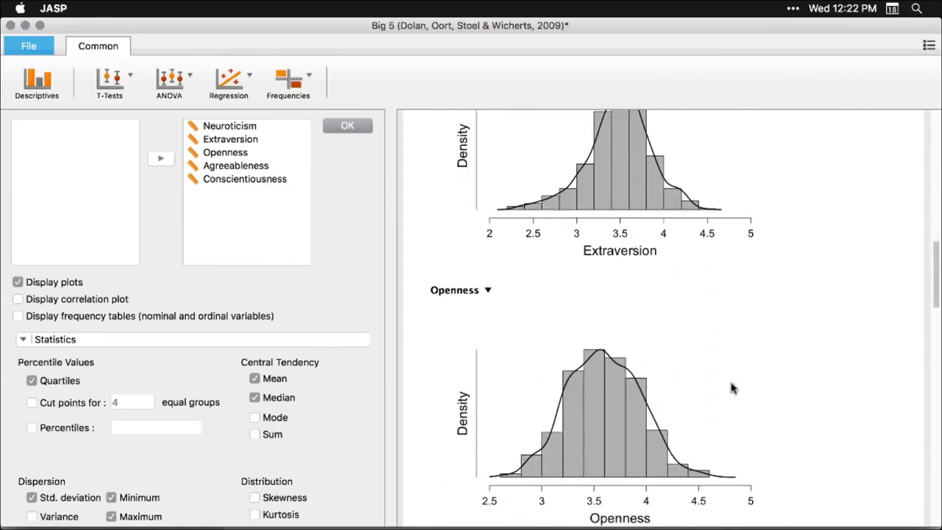
scroll(732, 387, up, 15)
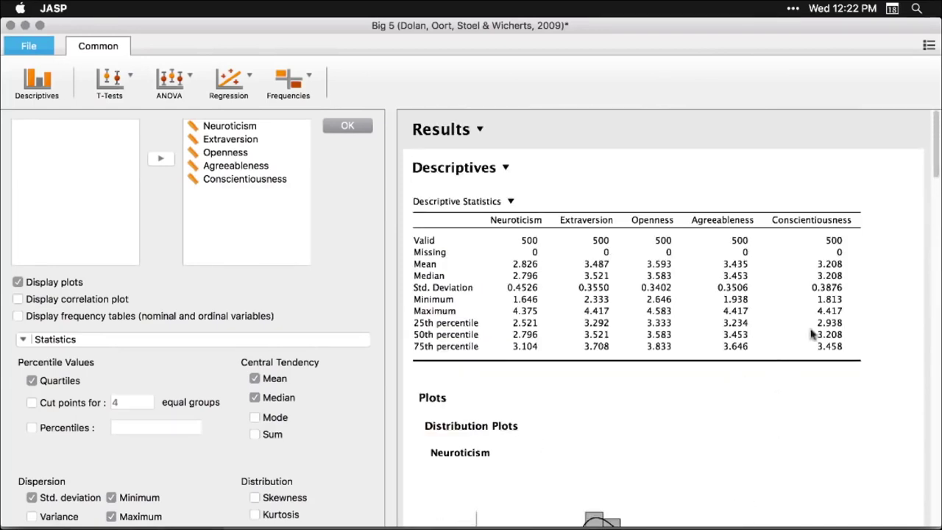
Shrink the distribution plots to small thumbnails that fit three to a row.
scroll(647, 467, down, 4)
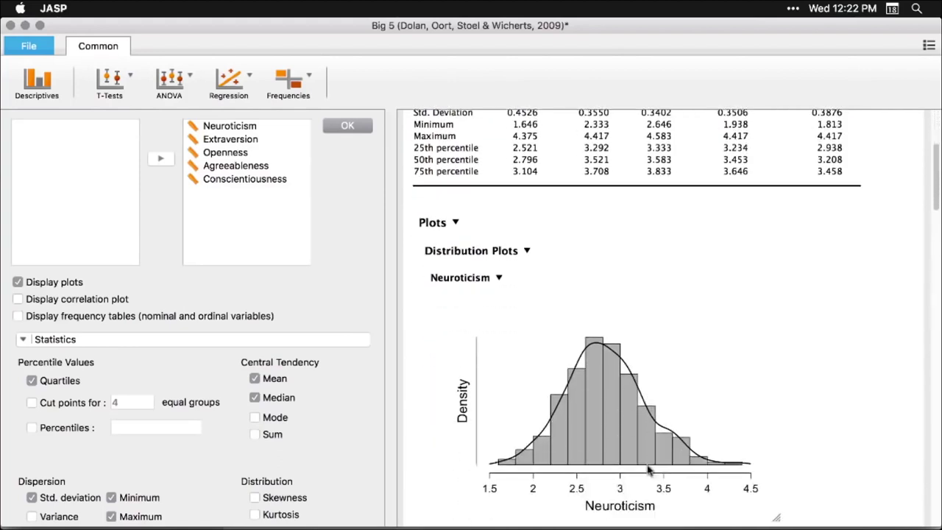
drag(776, 516, 531, 370)
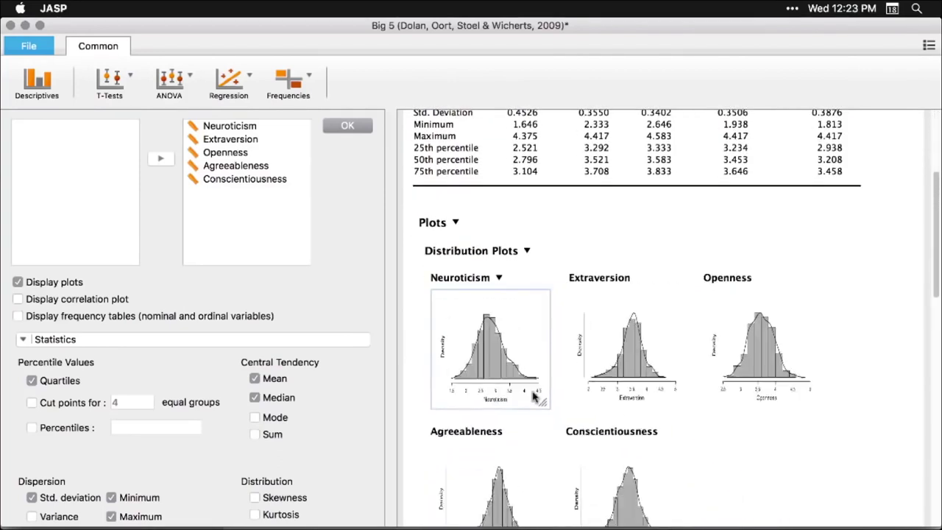
scroll(773, 425, down, 3)
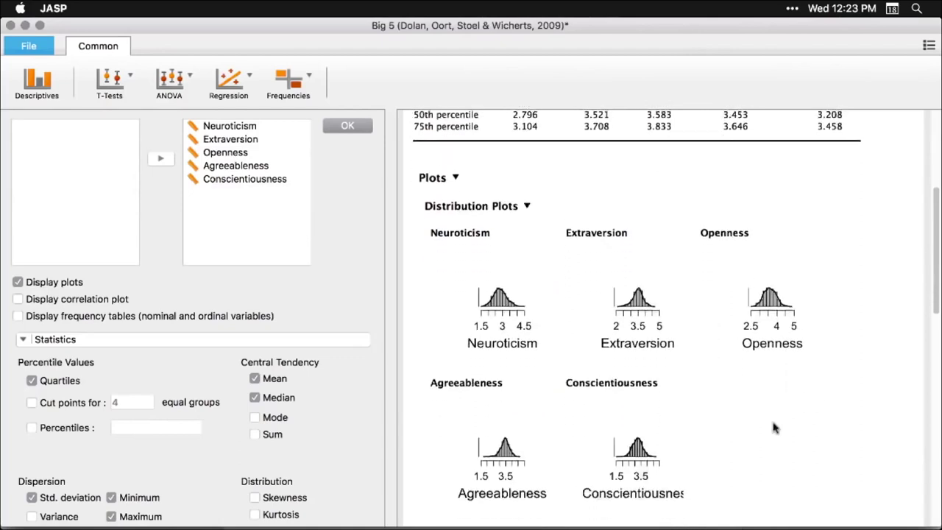
scroll(720, 390, down, 1)
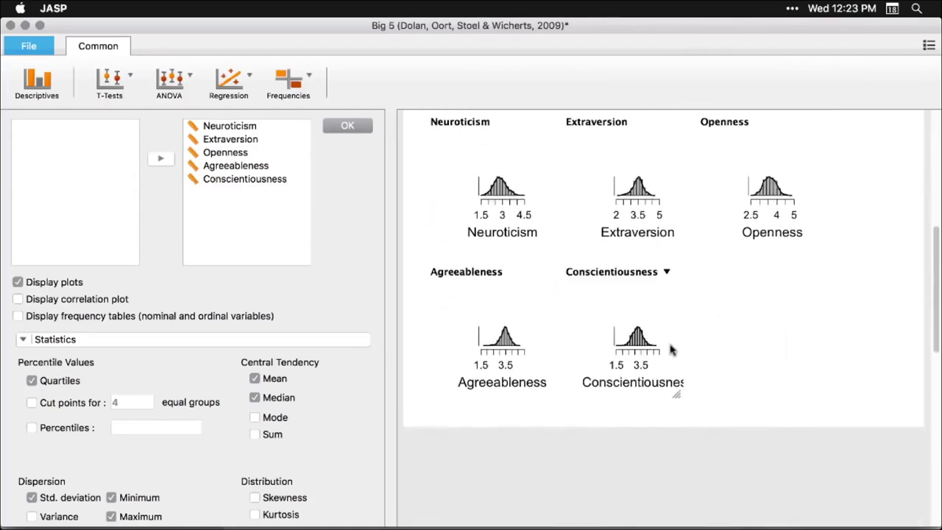
scroll(671, 350, up, 3)
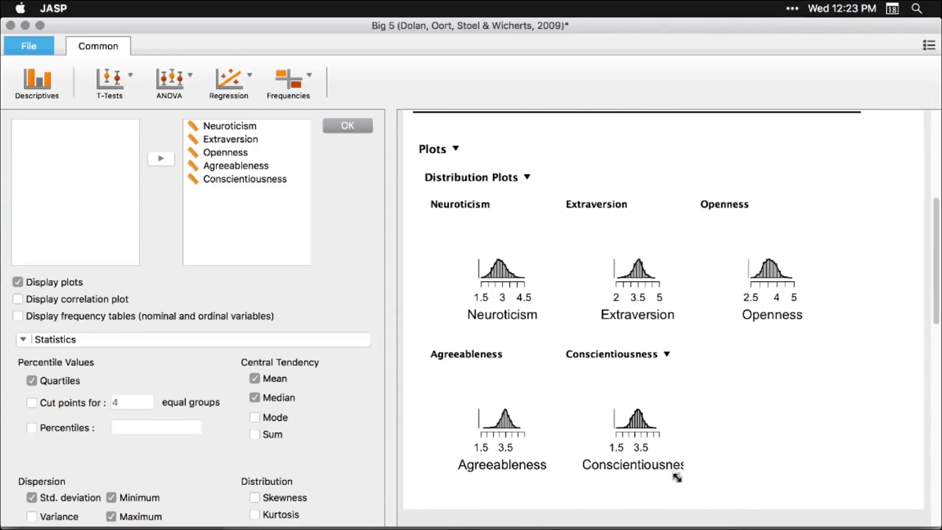
Enlarge the thumbnail distribution plots to a medium size and look through the resized plots.
drag(676, 477, 800, 361)
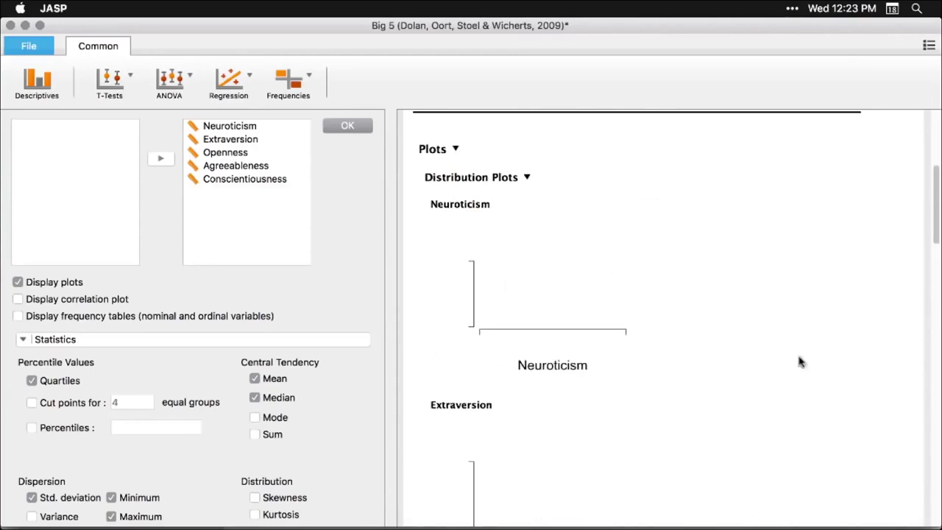
scroll(818, 324, down, 10)
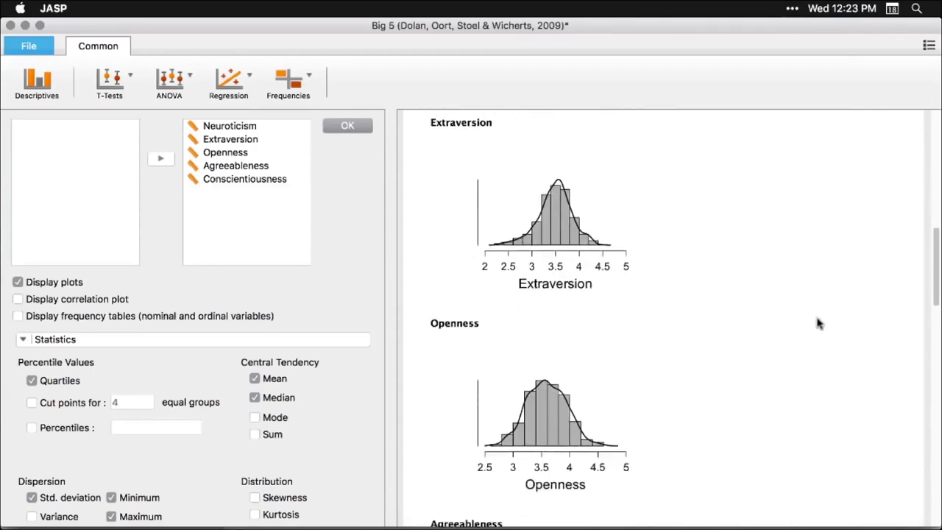
scroll(818, 324, up, 10)
scroll(818, 324, up, 5)
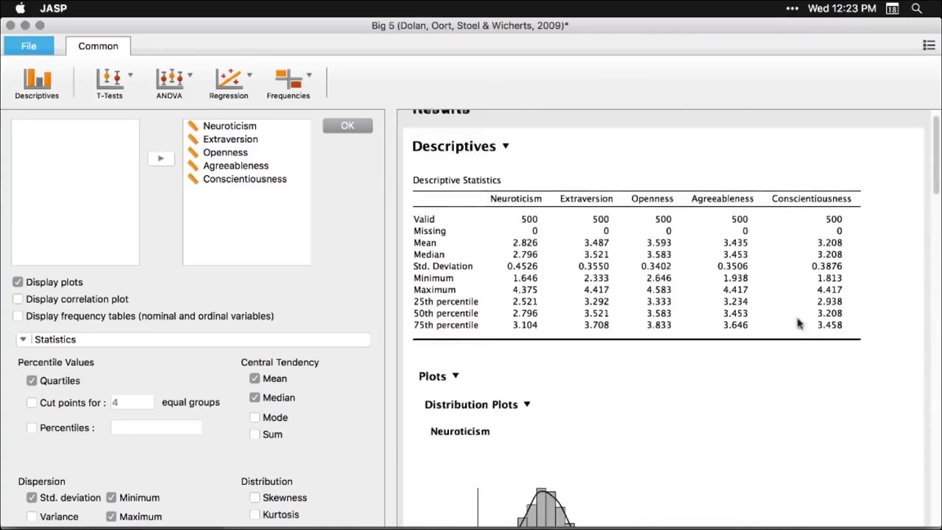
Collapse the Distribution Plots section and close the analysis options to show the data table beside the results.
click(526, 412)
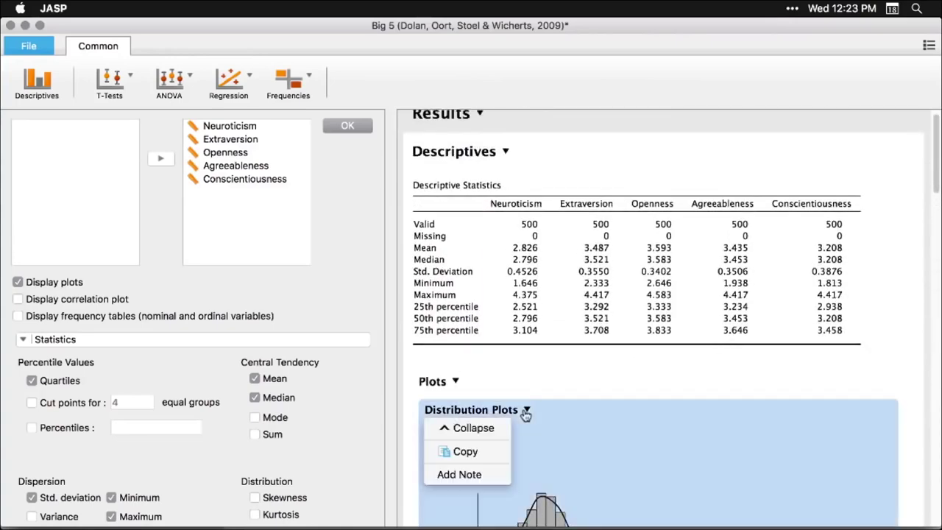
click(474, 434)
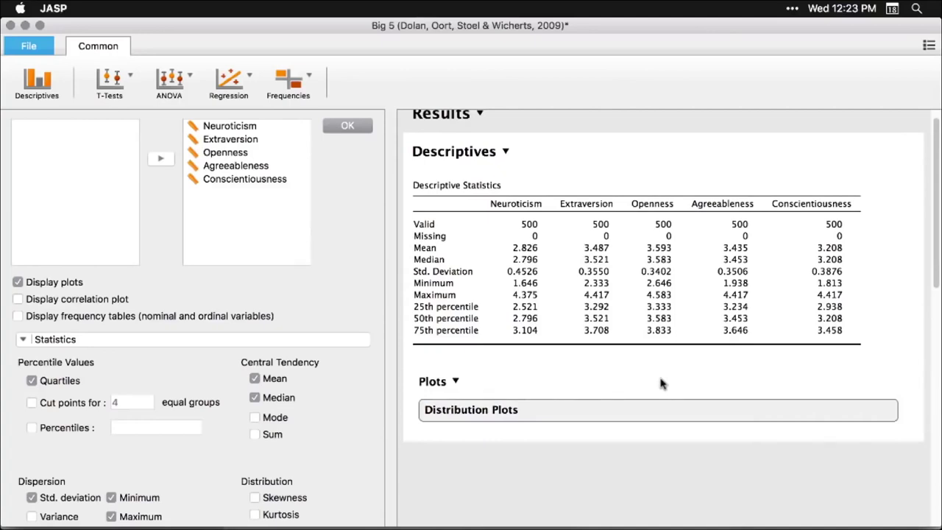
click(591, 484)
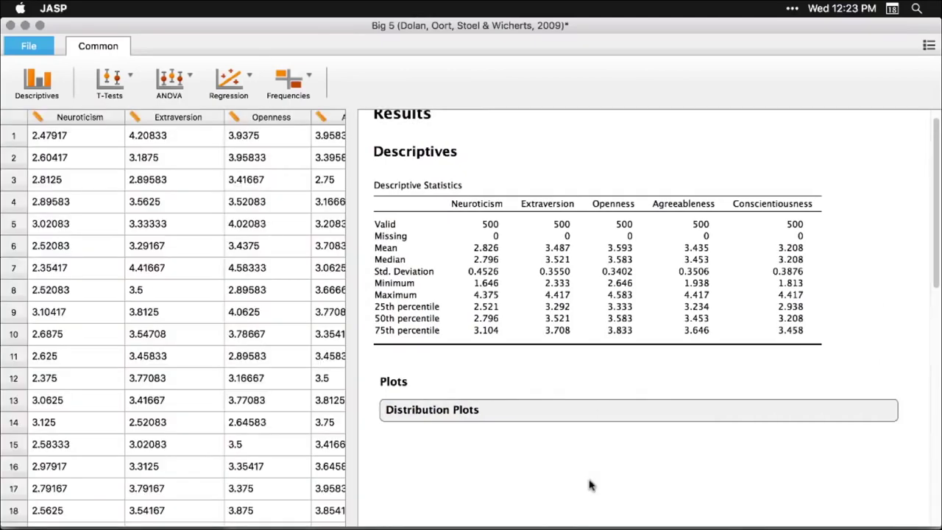
scroll(606, 412, up, 1)
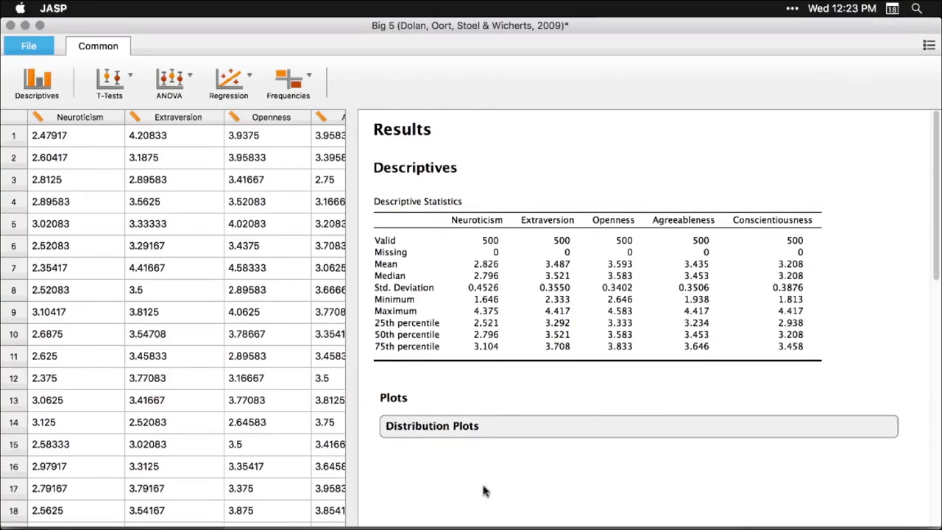
Reopen the Descriptives analysis options and add skewness and kurtosis to the statistics table.
click(552, 277)
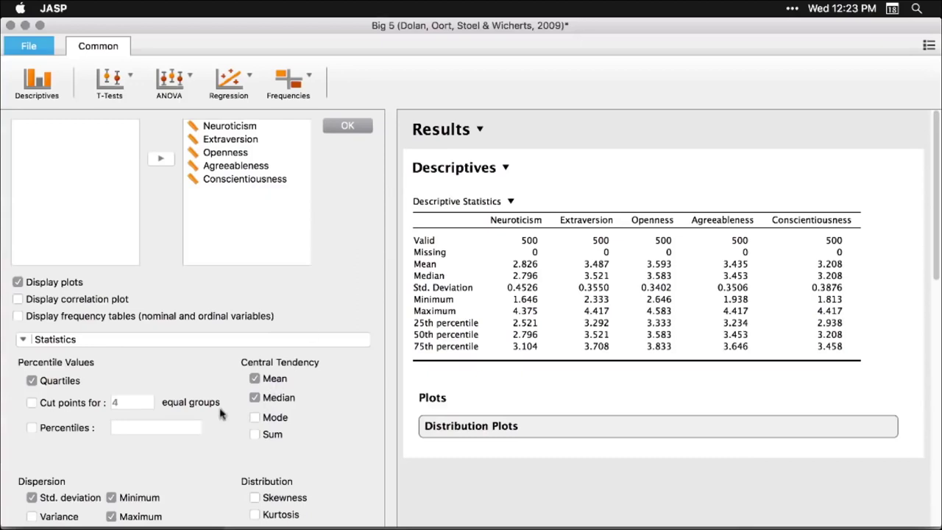
scroll(243, 455, down, 3)
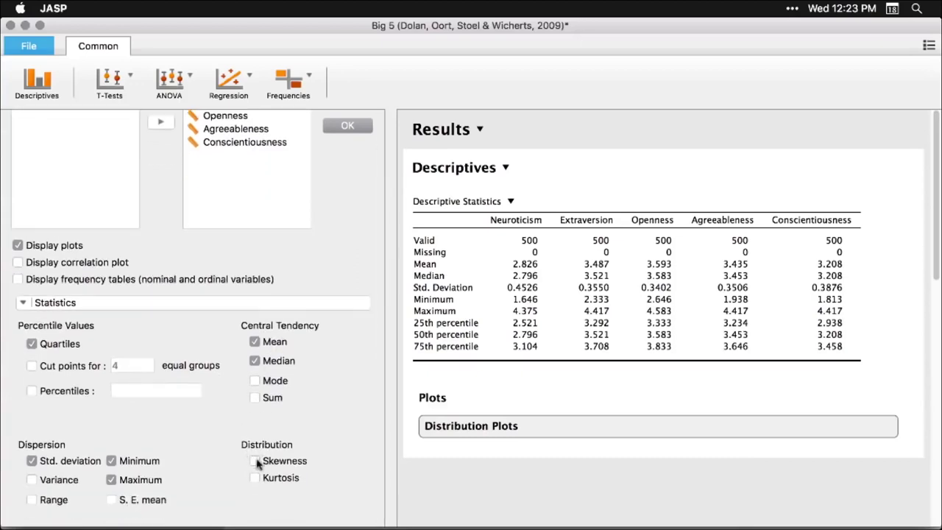
click(255, 461)
click(256, 477)
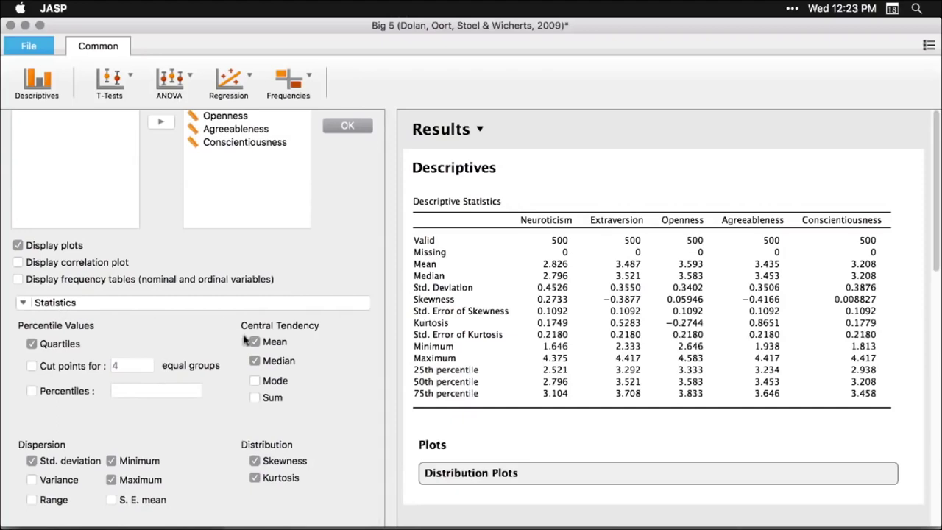
Expand the Distribution Plots section, view the plots beside the data table, and select the Descriptives analysis again.
click(684, 133)
scroll(662, 309, down, 5)
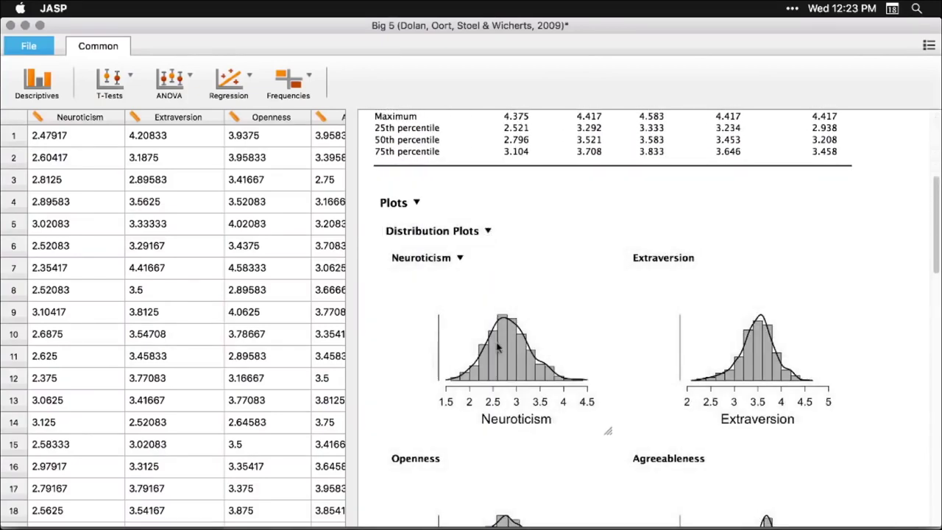
click(497, 348)
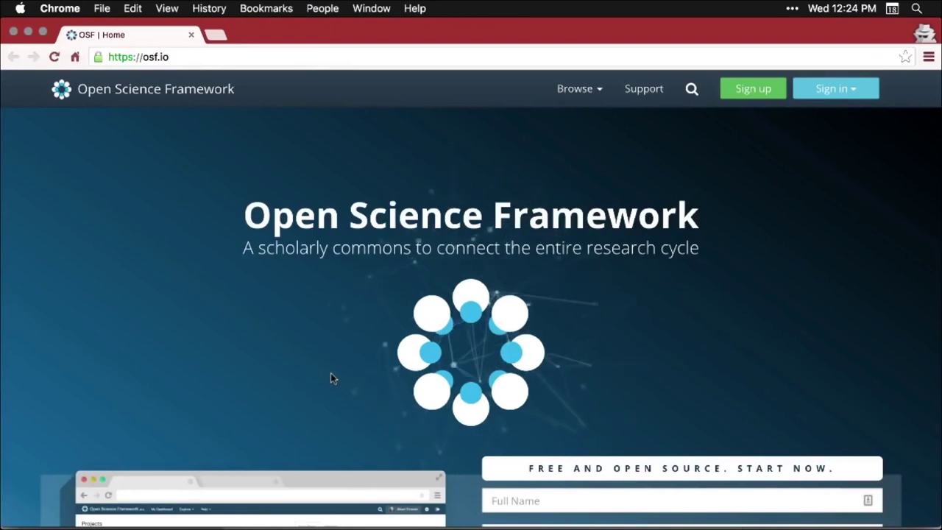
In Chrome, read through the Open Science Framework home page, from the sign-up form to the workflow integrations.
scroll(330, 373, down, 3)
scroll(330, 375, down, 5)
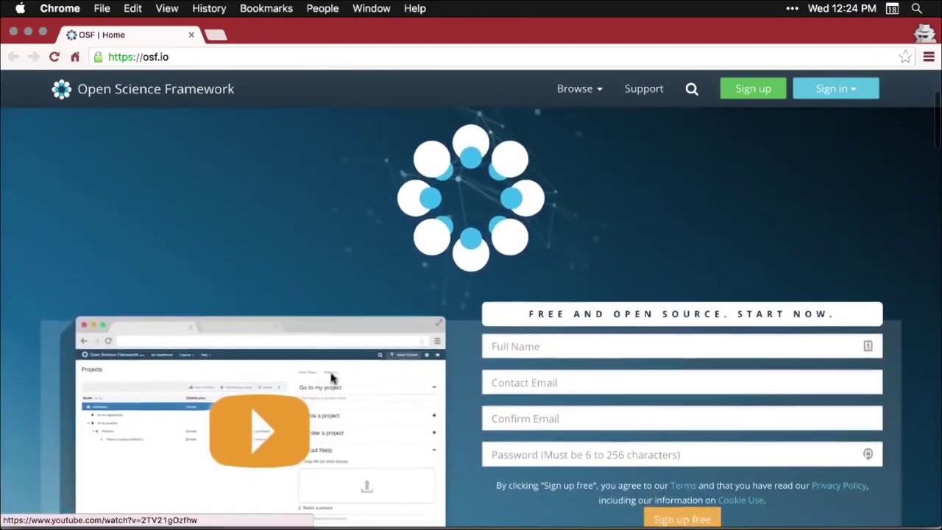
scroll(330, 378, down, 3)
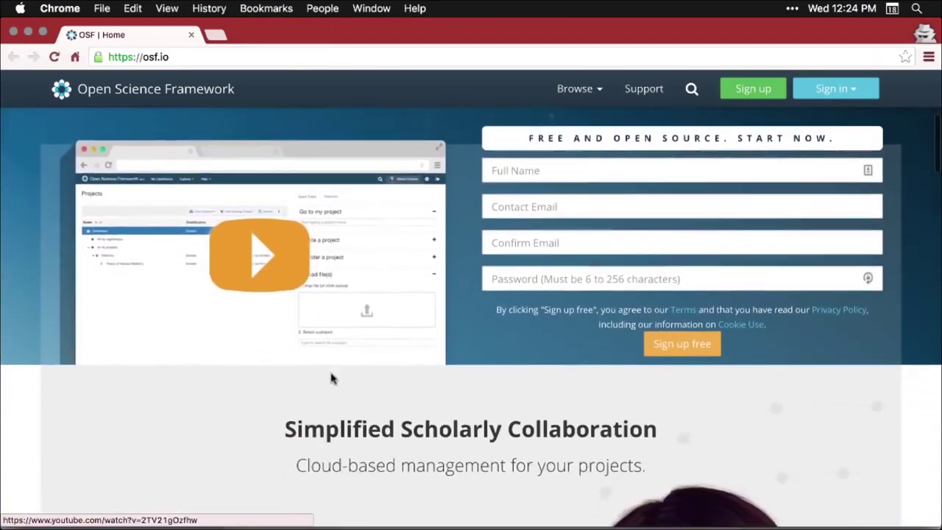
scroll(330, 378, down, 6)
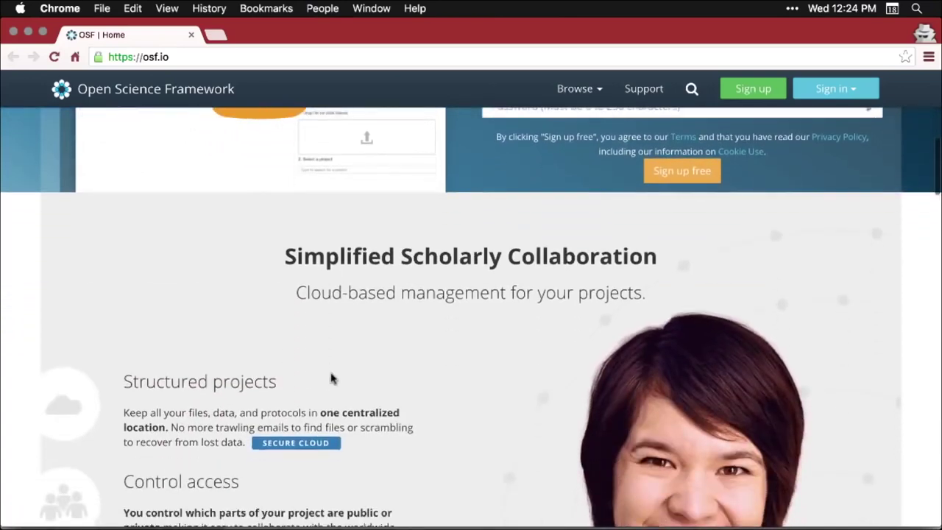
scroll(330, 378, down, 7)
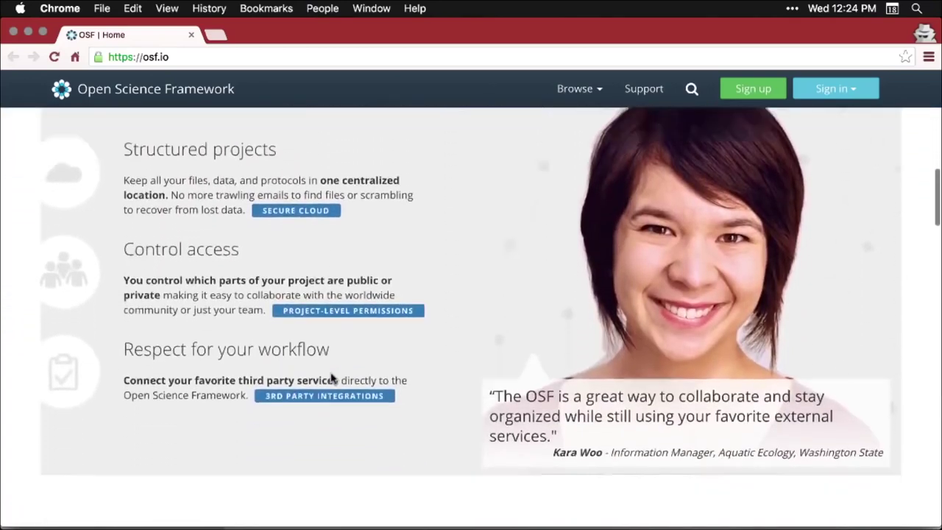
scroll(330, 378, down, 4)
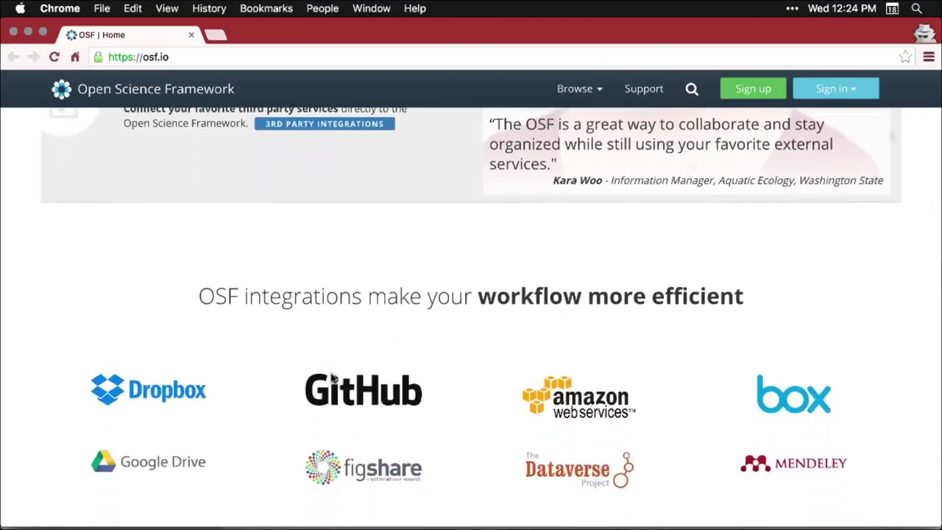
scroll(330, 377, down, 3)
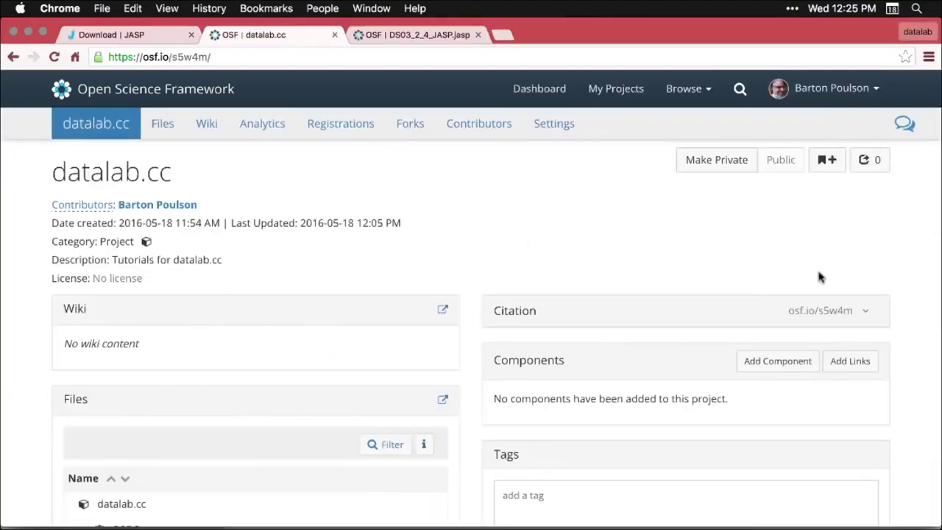
Look over the datalab.cc project page on the Open Science Framework, including its files and recent activity.
scroll(883, 280, down, 2)
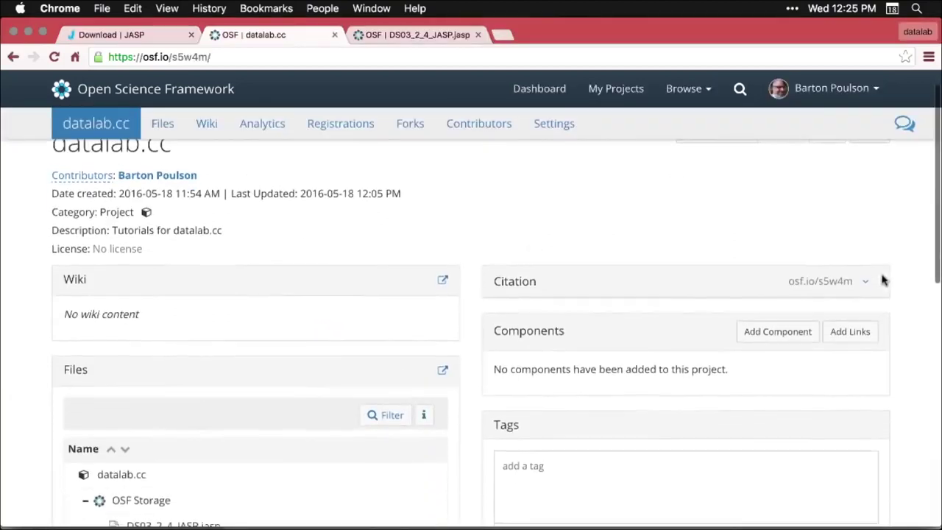
scroll(883, 280, down, 4)
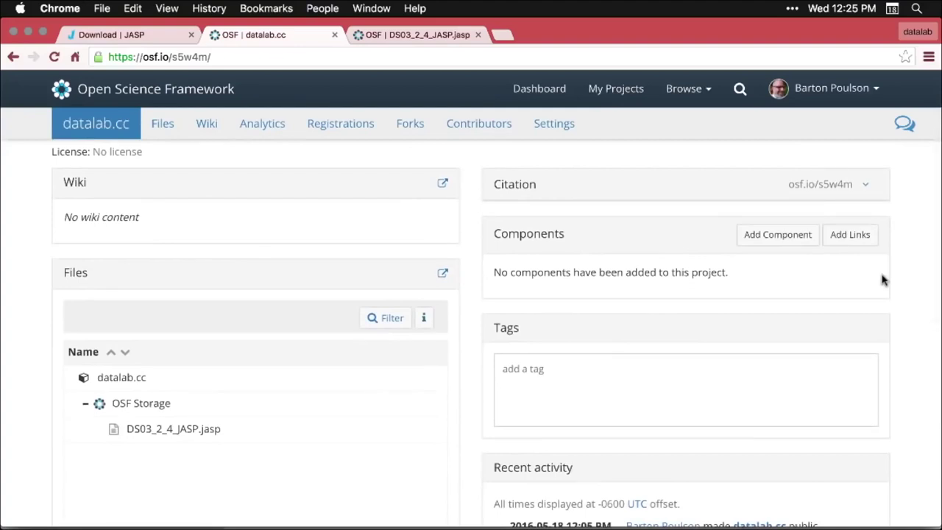
scroll(883, 279, down, 2)
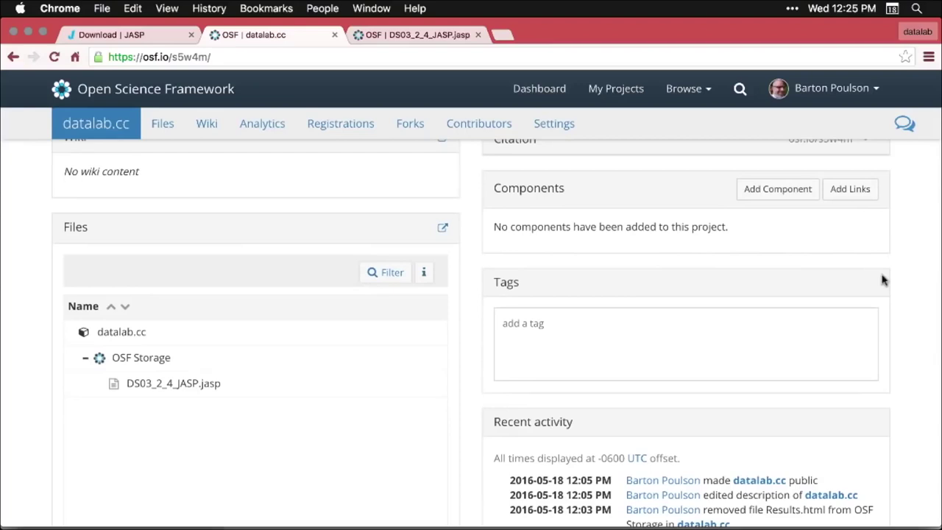
Switch to JASP and open the file DS03_2_4_JASP.jasp from the Desktop folder.
key(super+Tab)
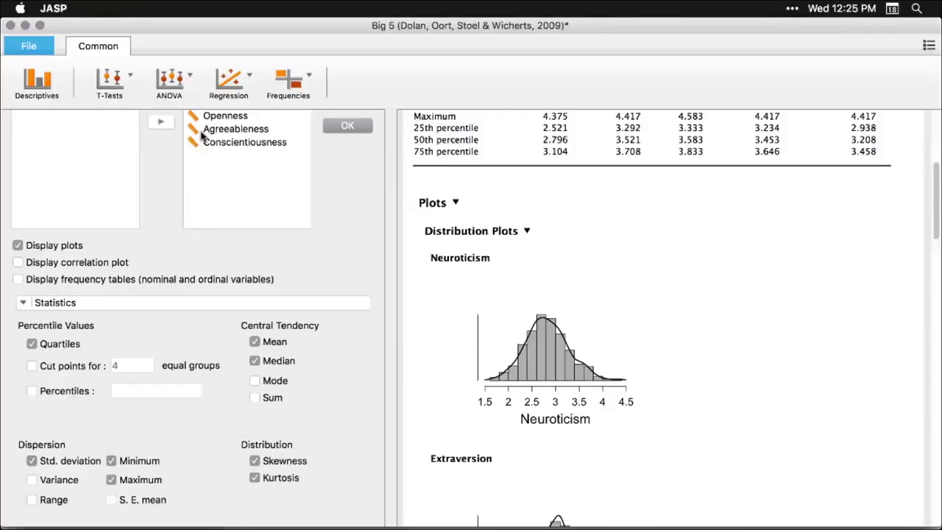
click(32, 48)
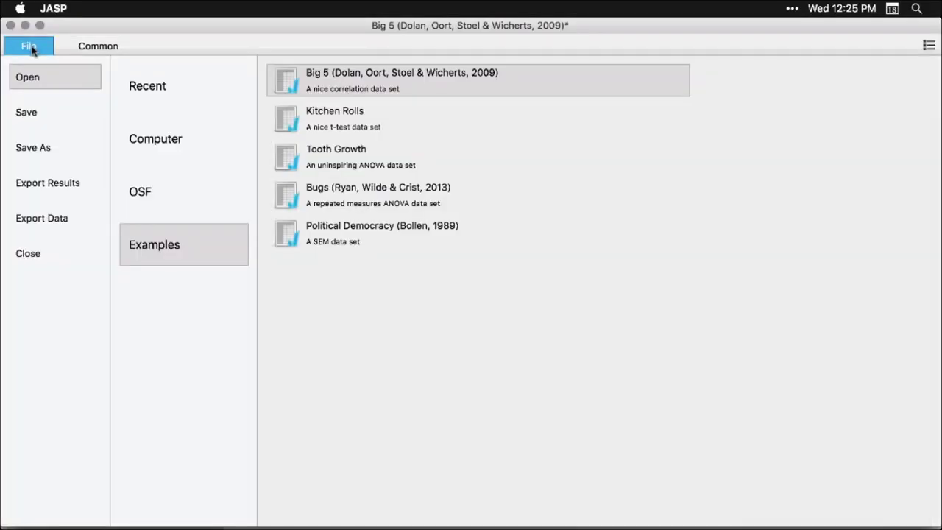
click(155, 146)
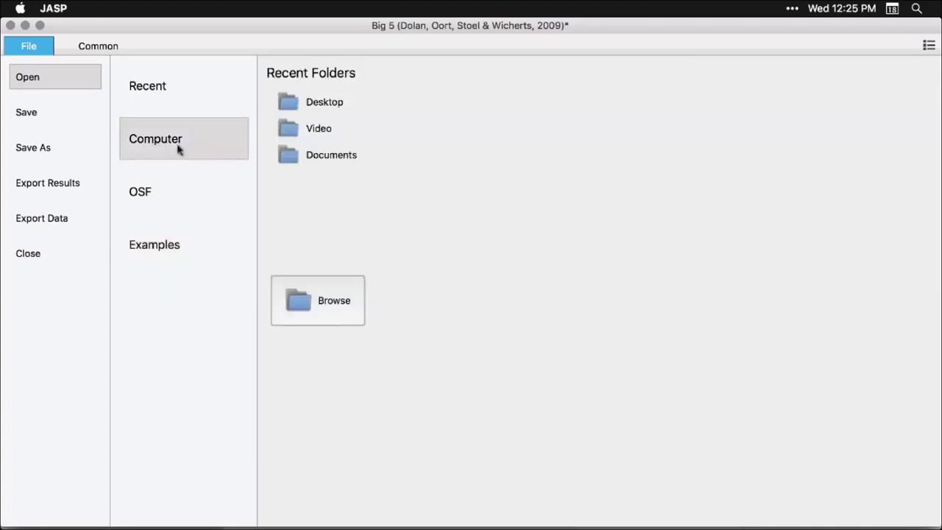
click(323, 162)
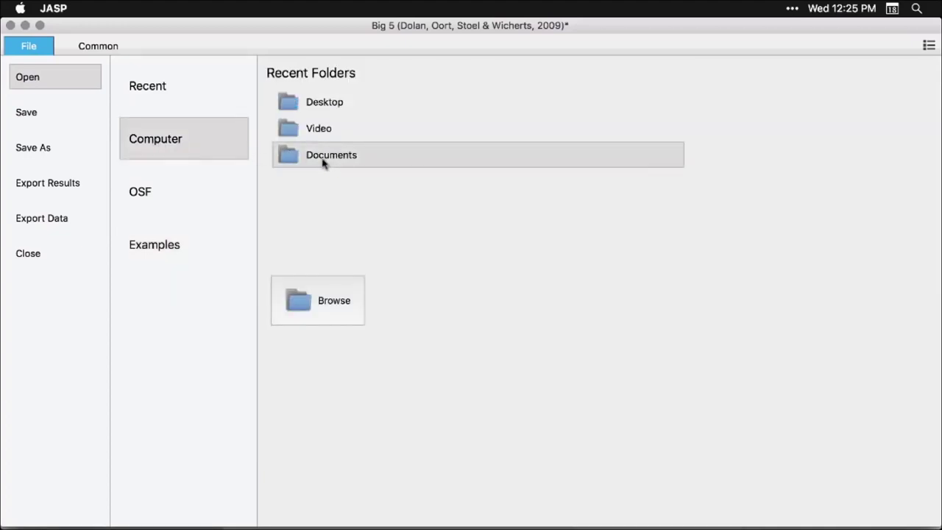
click(310, 103)
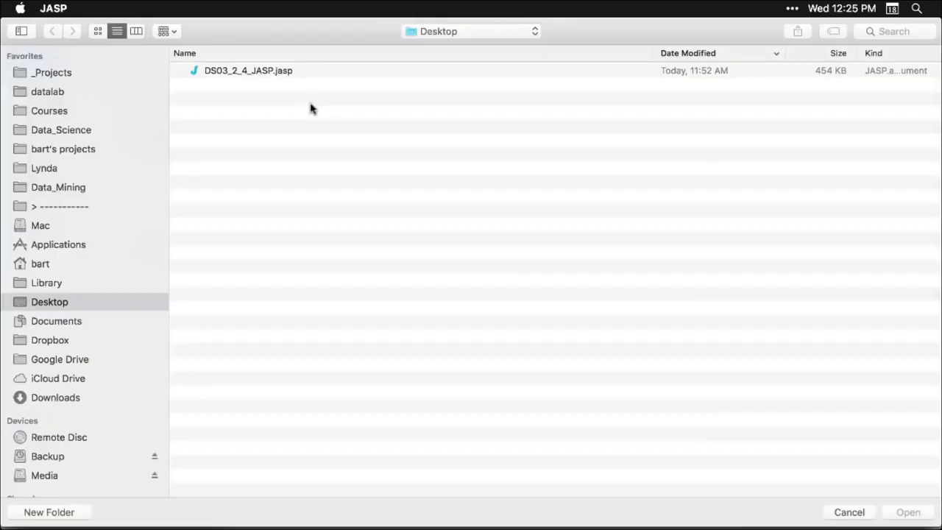
click(267, 75)
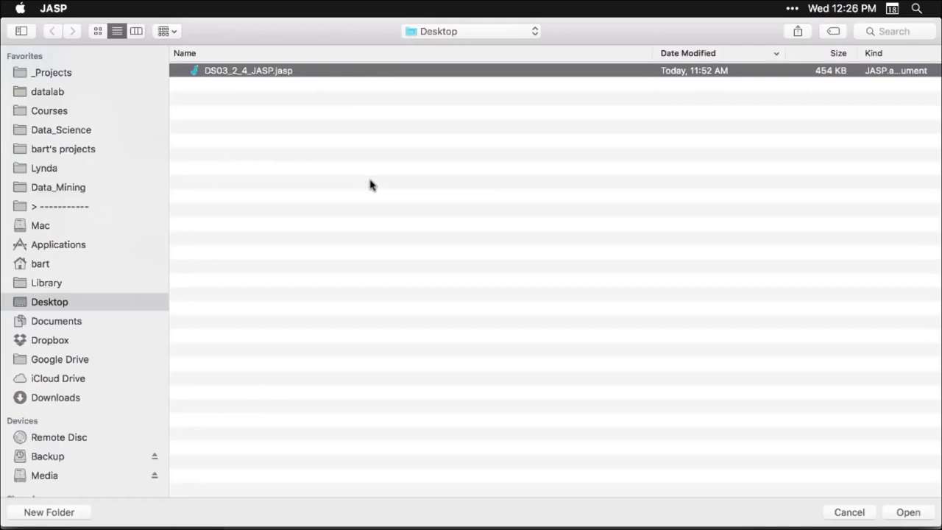
double_click(268, 73)
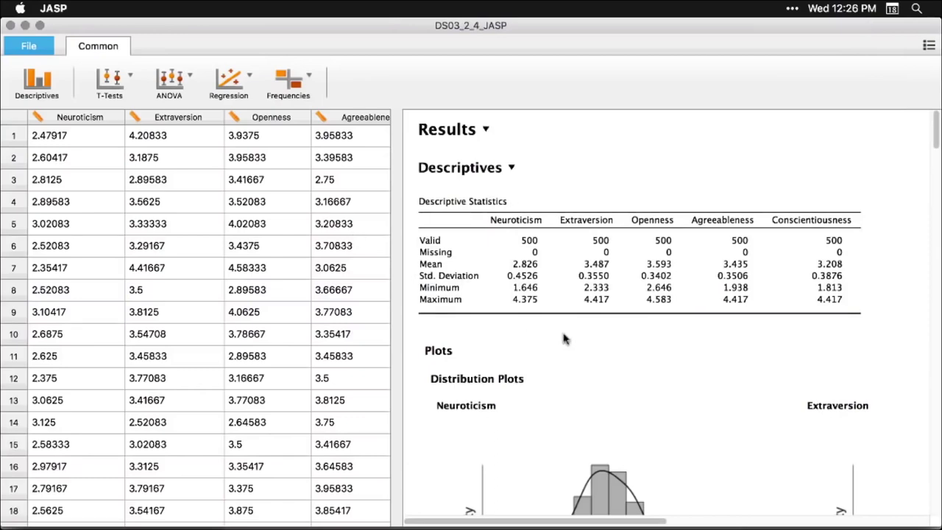
Look through the saved results, from the descriptive statistics and distribution plots past the correlation plot to the linear regression tables.
scroll(562, 338, down, 15)
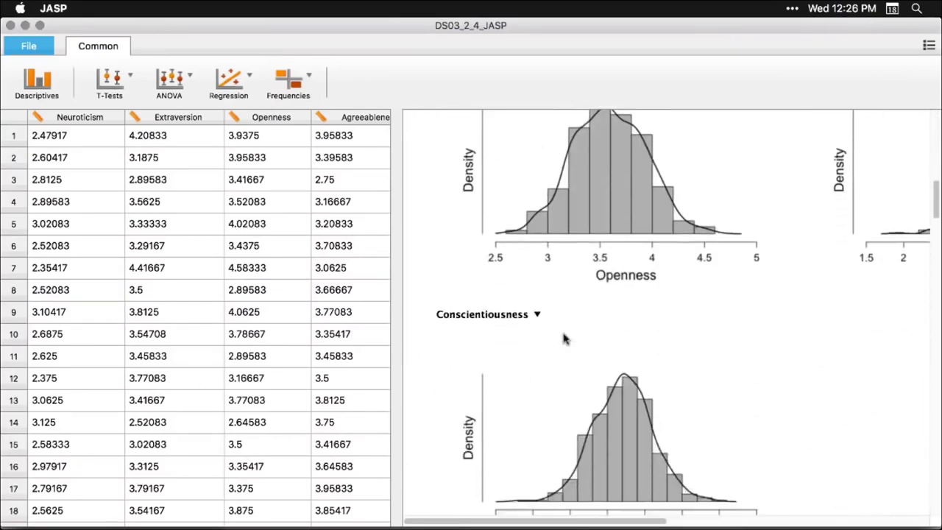
scroll(564, 338, down, 15)
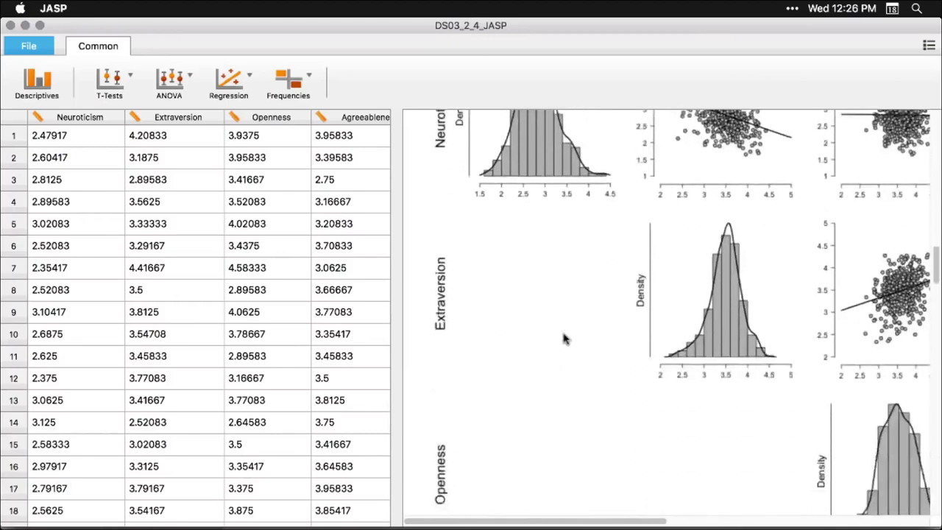
scroll(564, 338, down, 2)
scroll(564, 338, up, 5)
scroll(564, 338, right, 5)
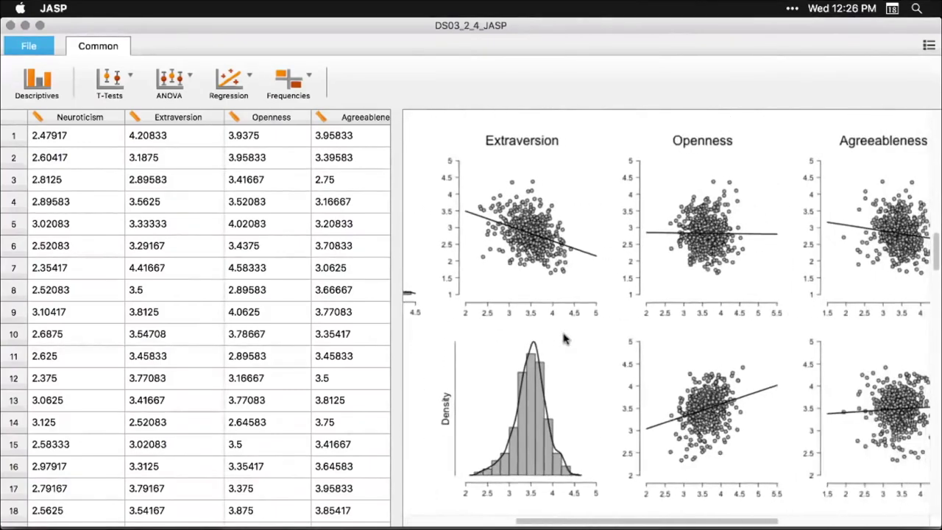
scroll(562, 338, right, 3)
scroll(563, 338, down, 15)
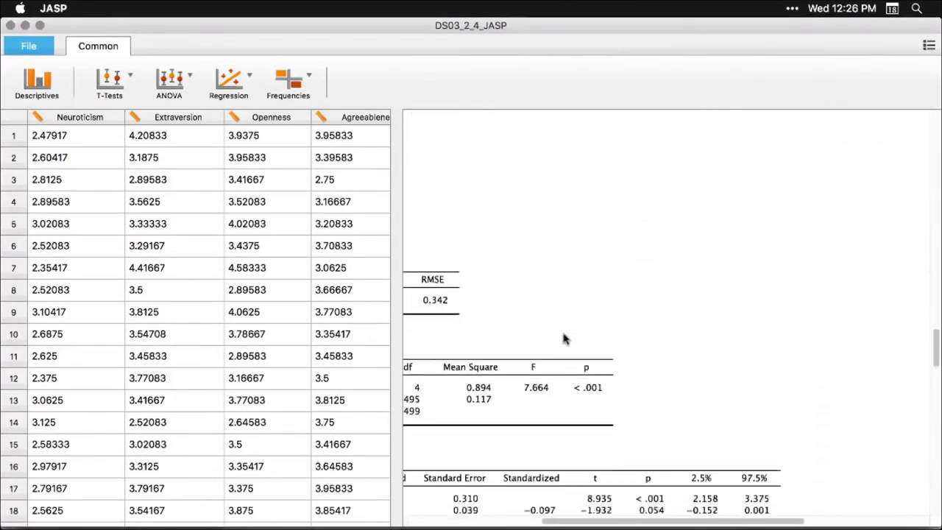
scroll(563, 338, left, 3)
scroll(563, 338, down, 3)
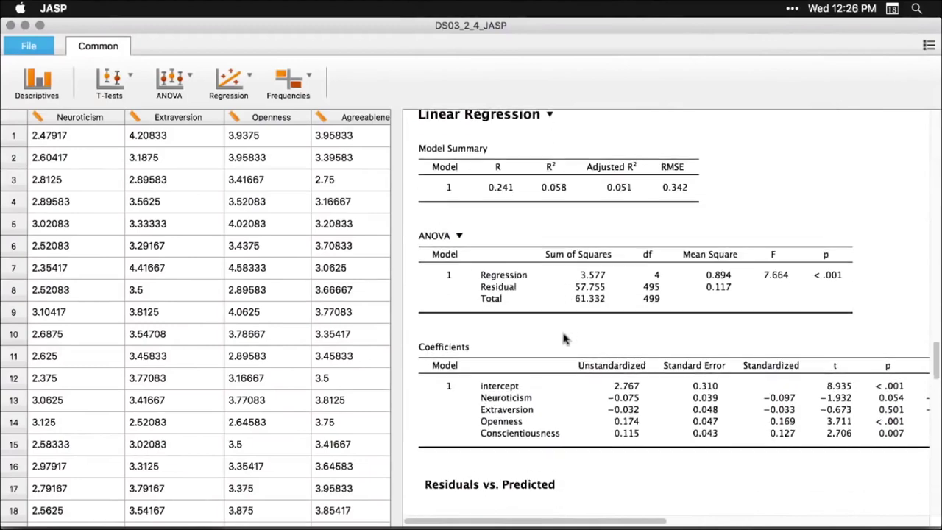
Open the linear regression's analysis options, examine its Model and Statistics sections, and close the options again.
click(581, 263)
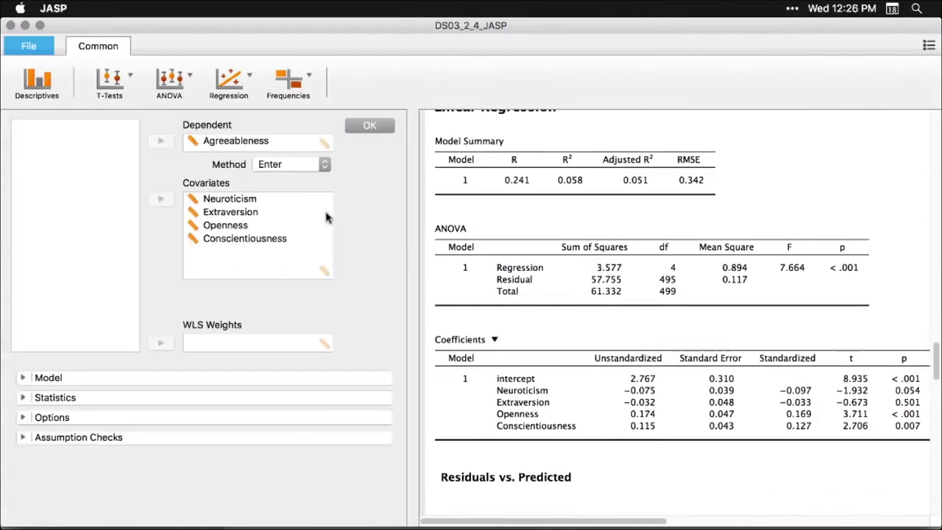
click(22, 377)
scroll(25, 415, down, 3)
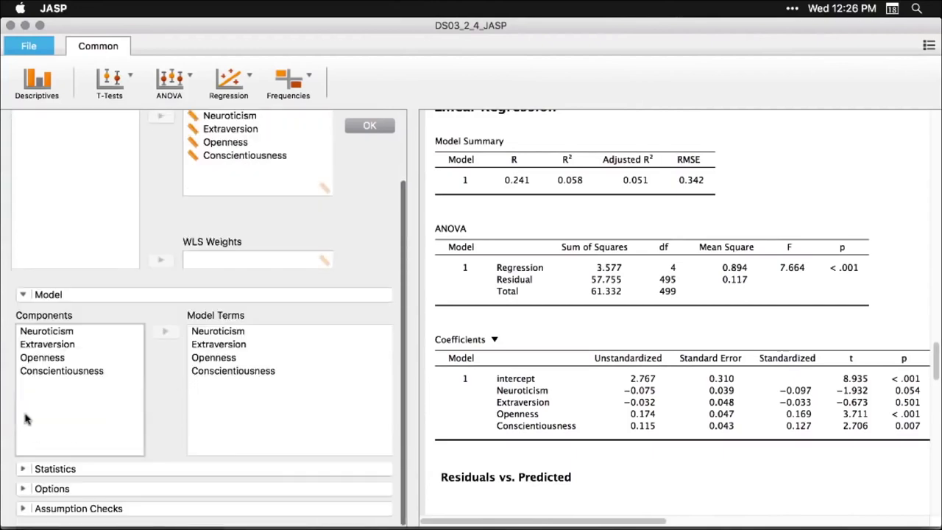
click(22, 468)
scroll(28, 464, down, 5)
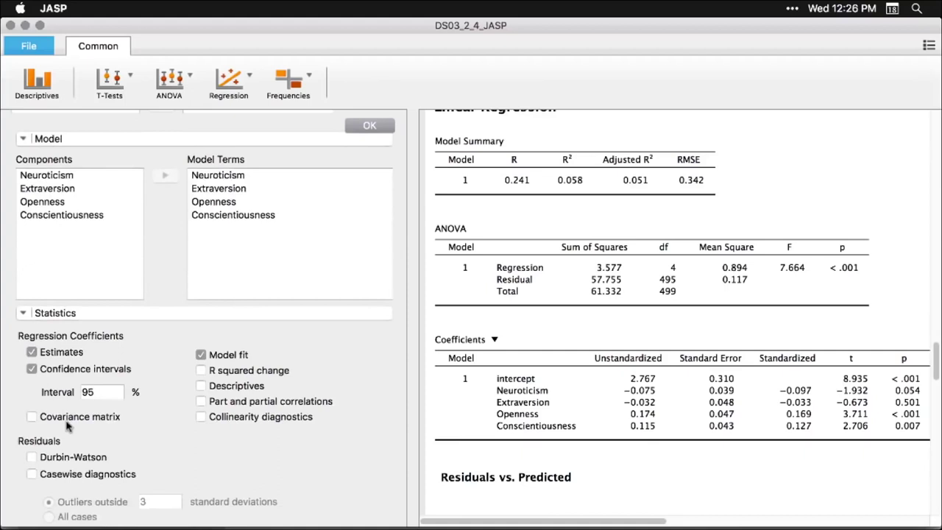
scroll(66, 425, up, 3)
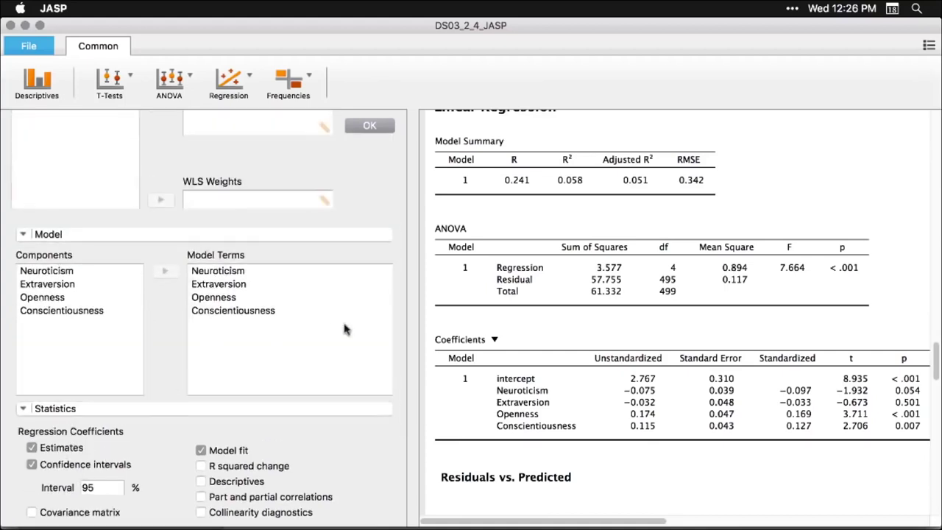
click(865, 171)
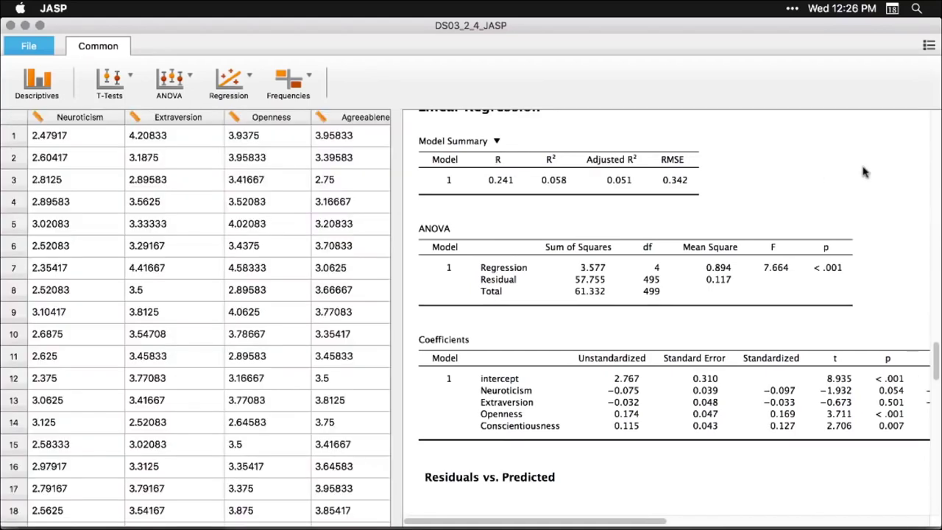
Look back over the correlation plot and distribution plots in the results, and open the file options.
scroll(865, 171, down, 10)
scroll(864, 172, up, 5)
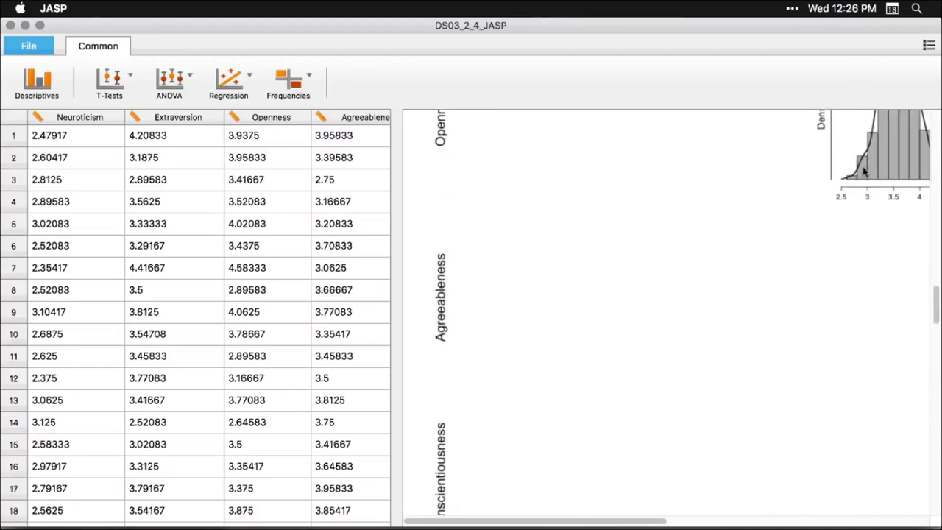
scroll(864, 172, up, 10)
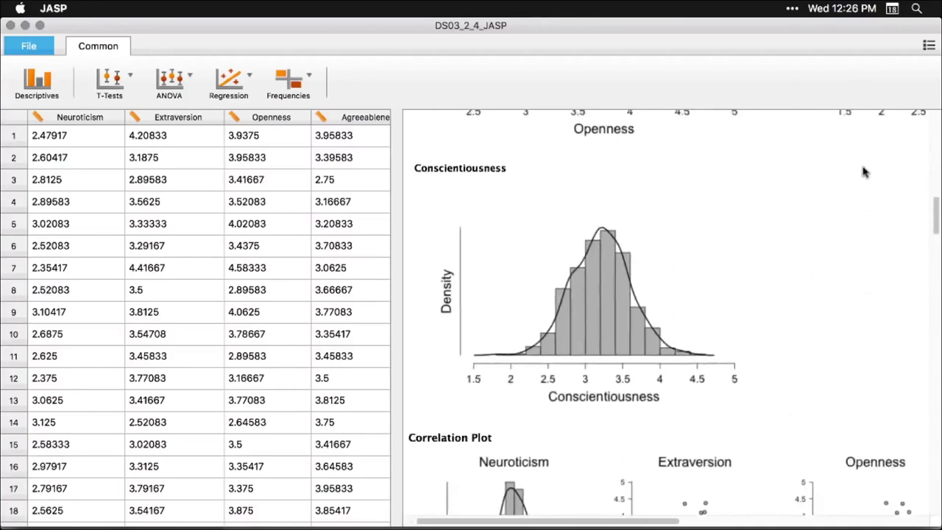
scroll(865, 171, up, 10)
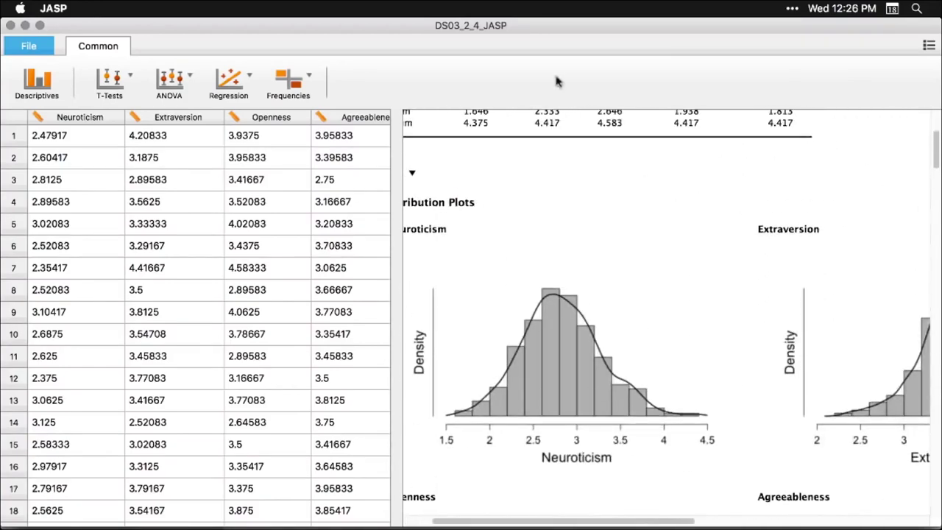
click(24, 50)
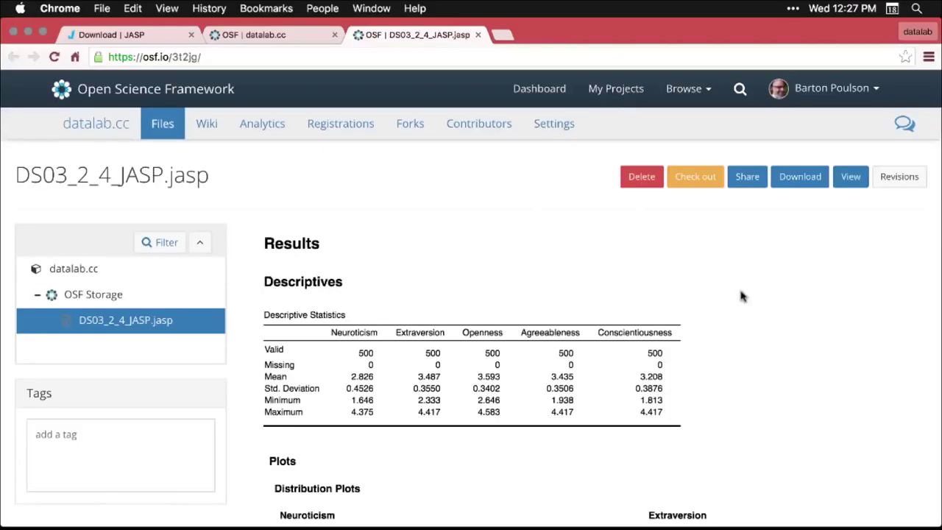
In Chrome, examine the shared DS03_2_4_JASP.jasp page on the Open Science Framework, including its web address, descriptives, distribution plots and correlation plot.
click(365, 59)
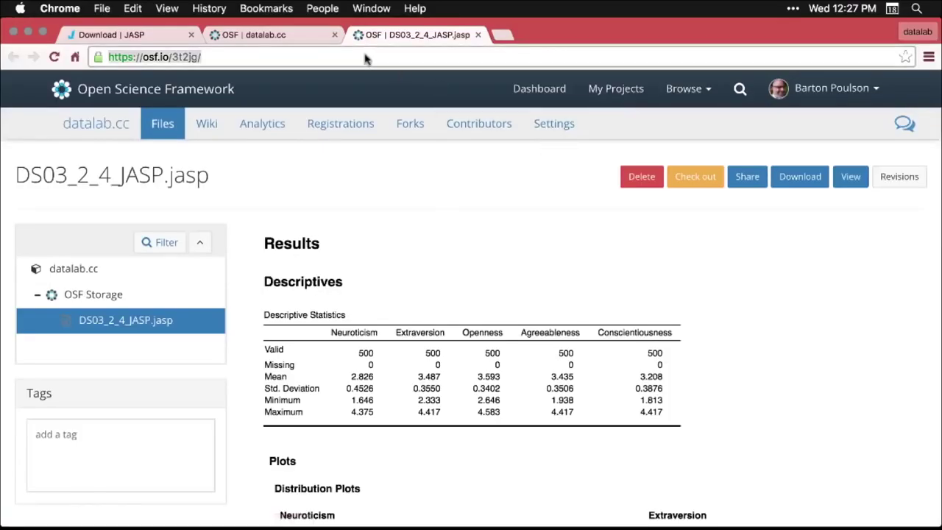
click(802, 314)
scroll(803, 314, down, 1)
scroll(803, 314, down, 3)
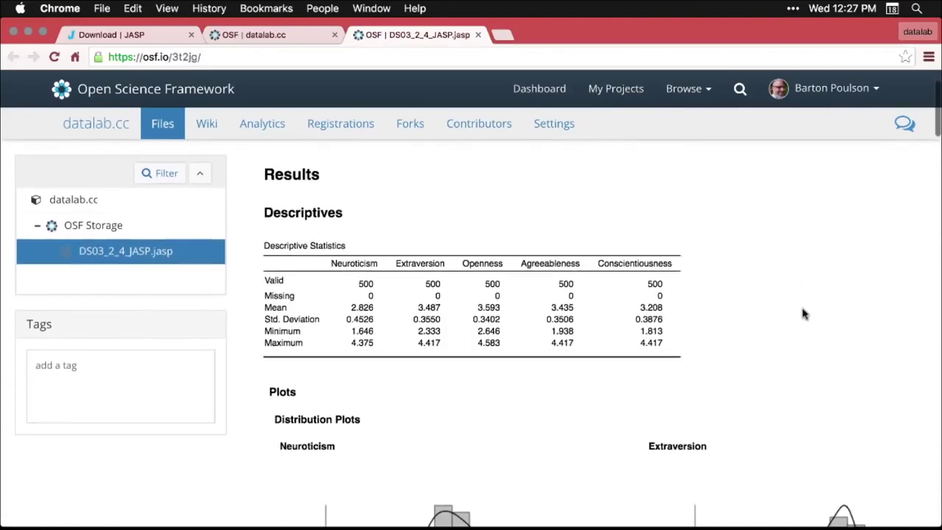
scroll(803, 314, down, 10)
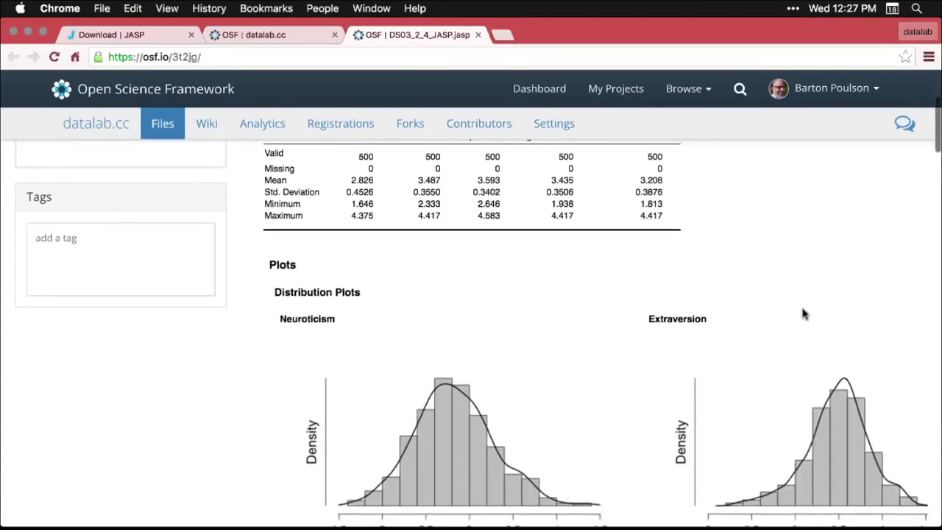
scroll(803, 314, down, 11)
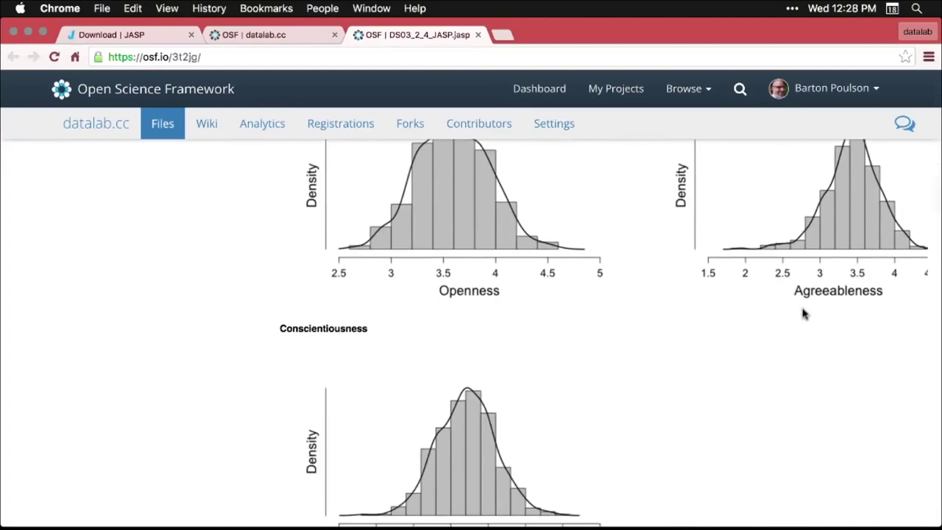
scroll(803, 314, down, 20)
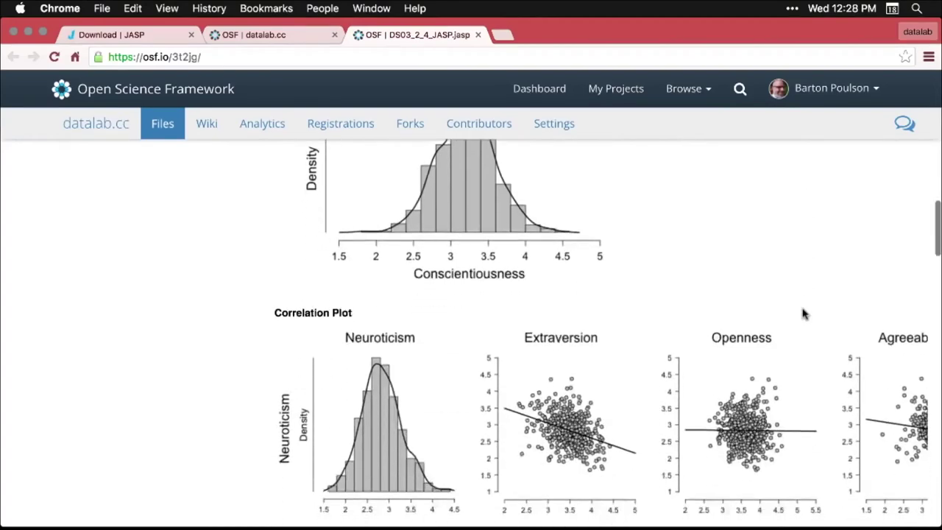
scroll(803, 314, down, 9)
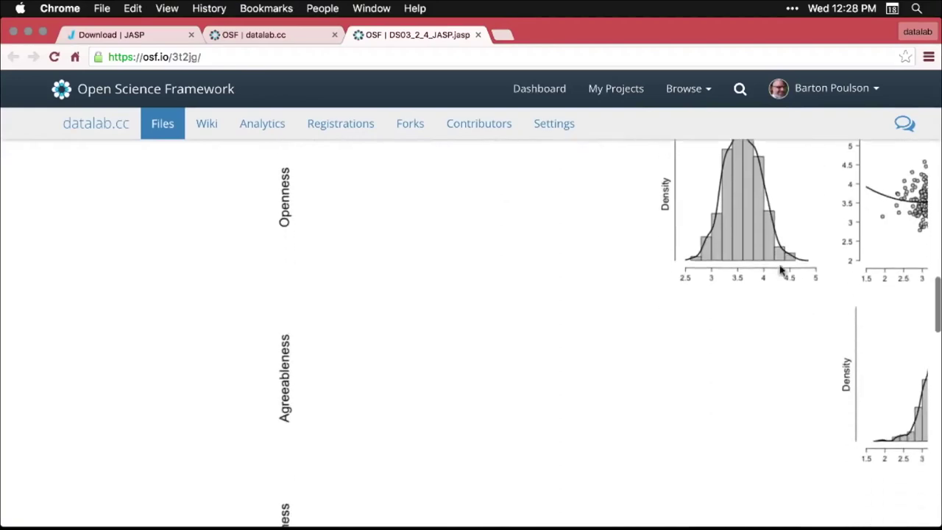
scroll(781, 262, up, 20)
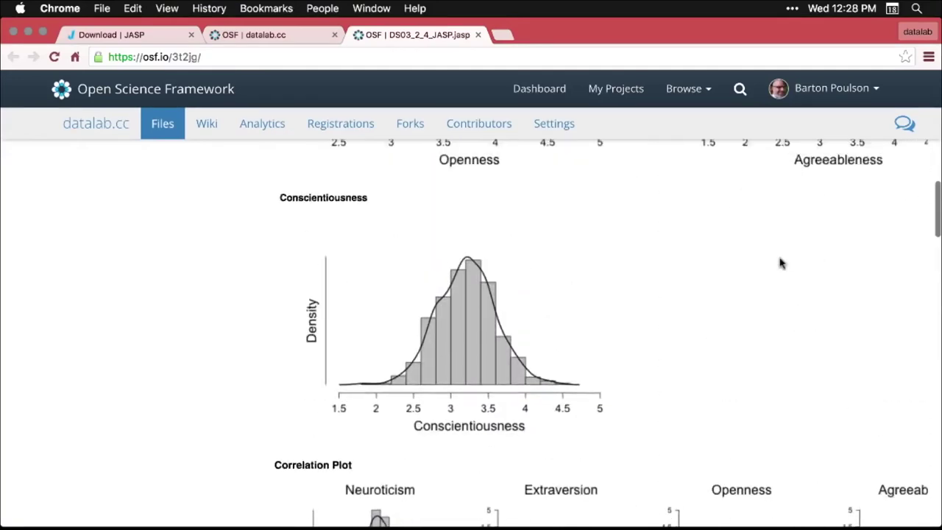
scroll(781, 262, up, 10)
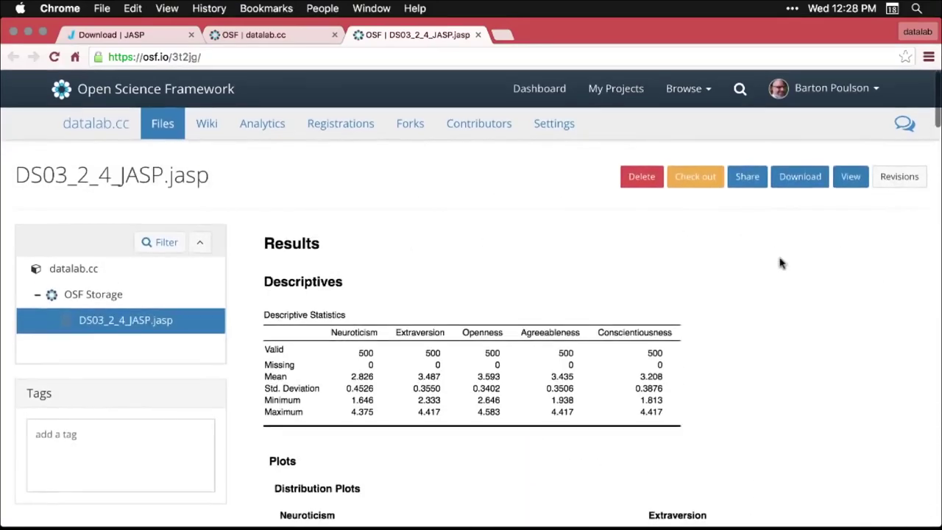